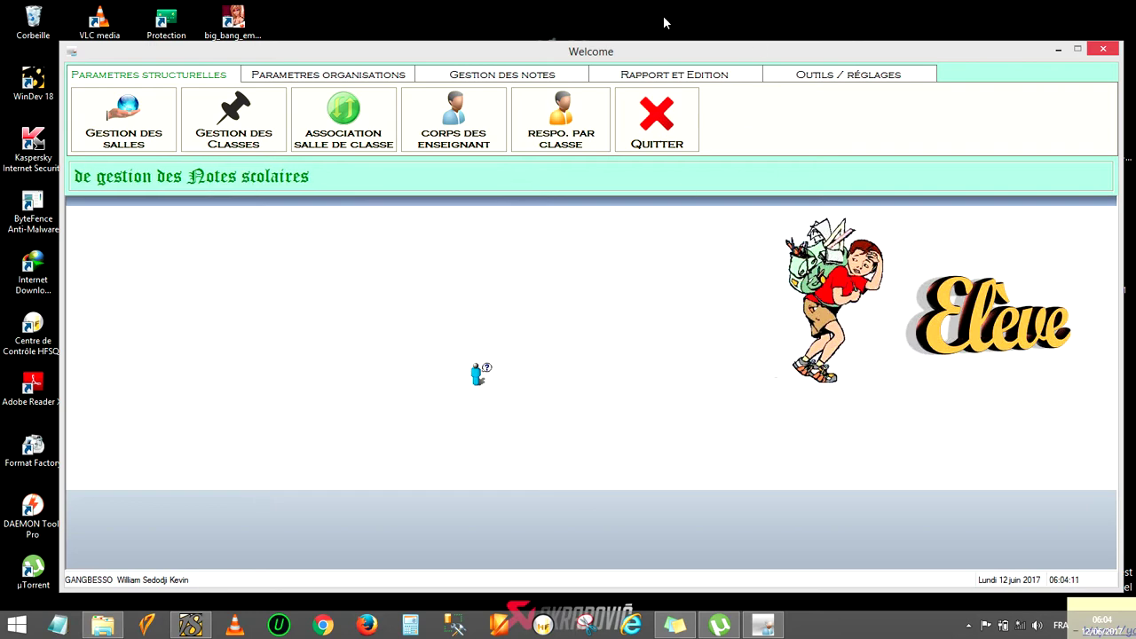
Open the Examen Blanc form from the grade management section and move it clear of the window's centre
mouse_move(647, 56)
mouse_down()
mouse_move(601, 26)
mouse_move(637, 37)
mouse_up()
click(648, 43)
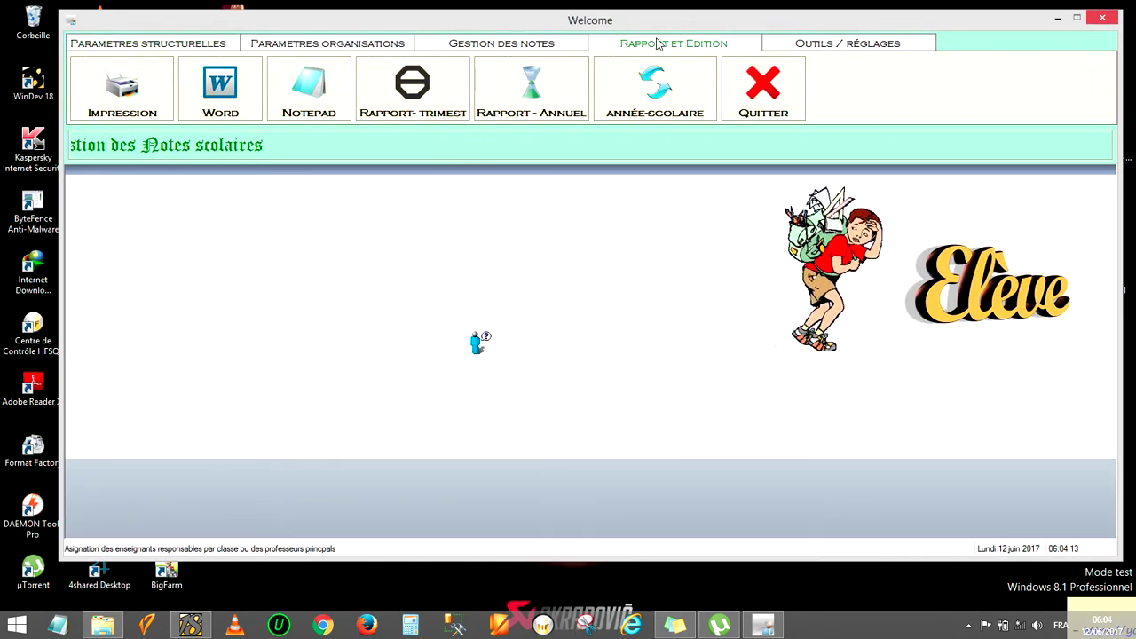
click(532, 44)
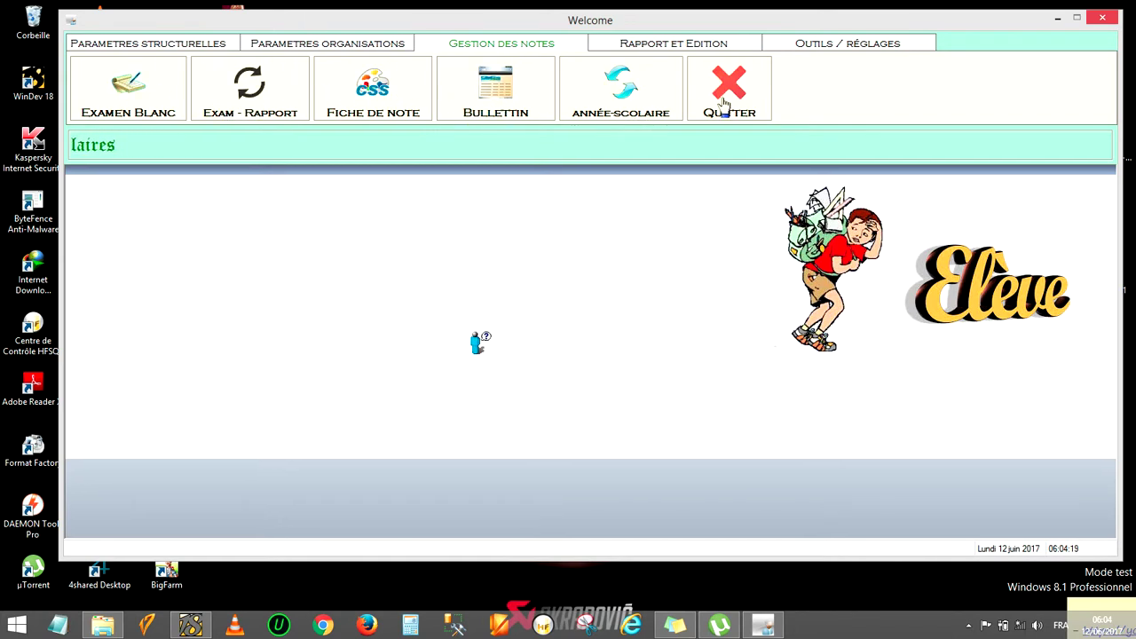
click(130, 88)
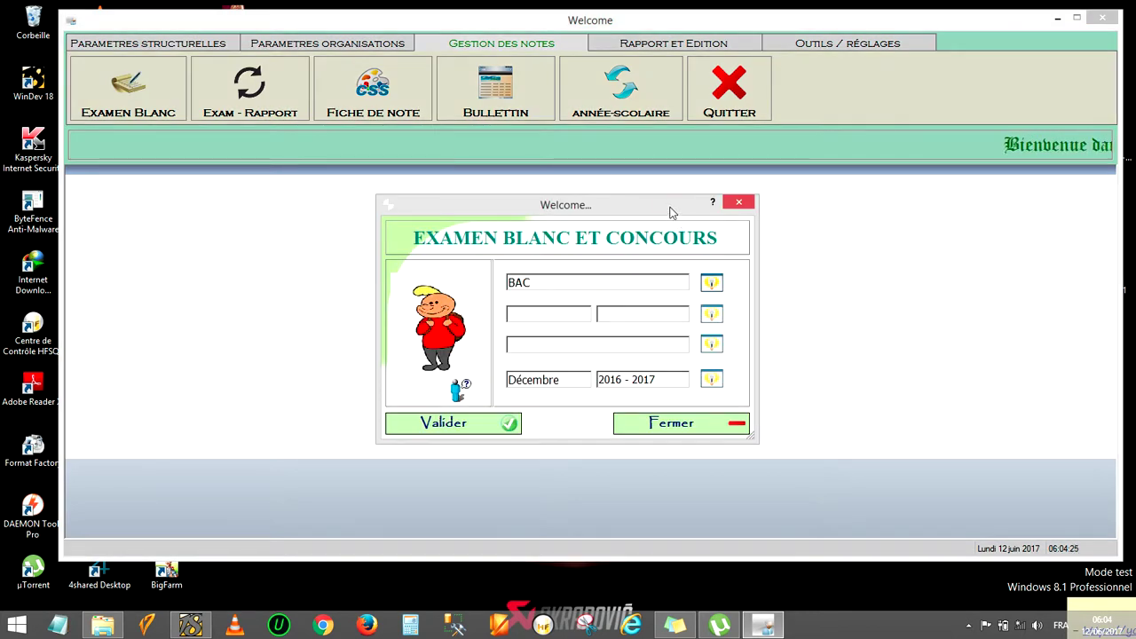
drag(672, 211, 693, 156)
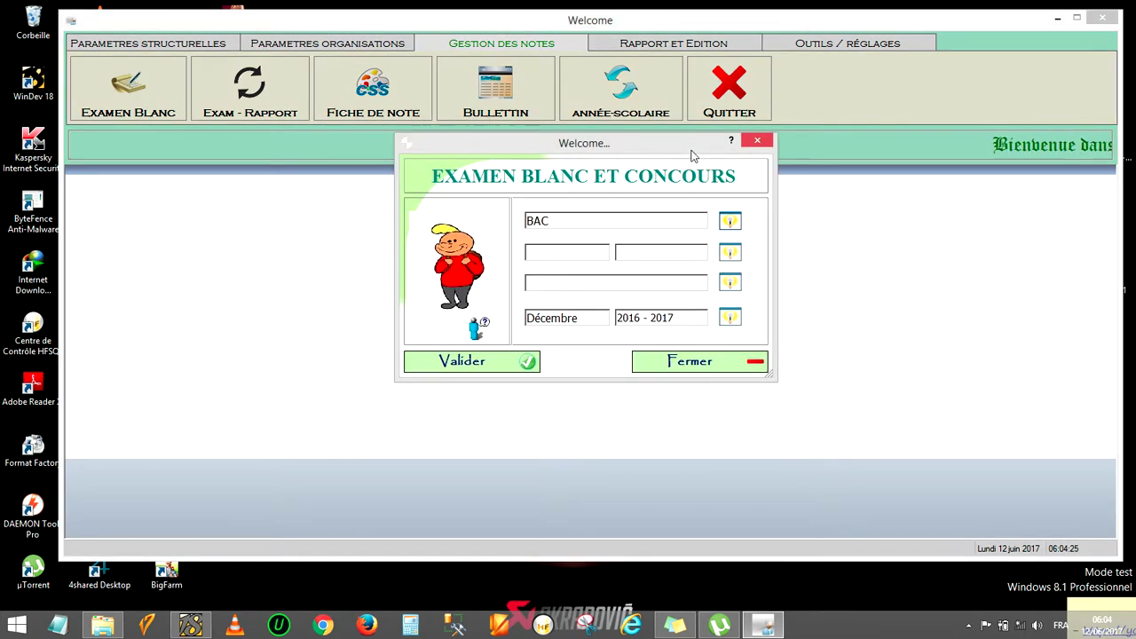
Choose BAC as the exam in the Examen Blanc et Concours form
click(730, 222)
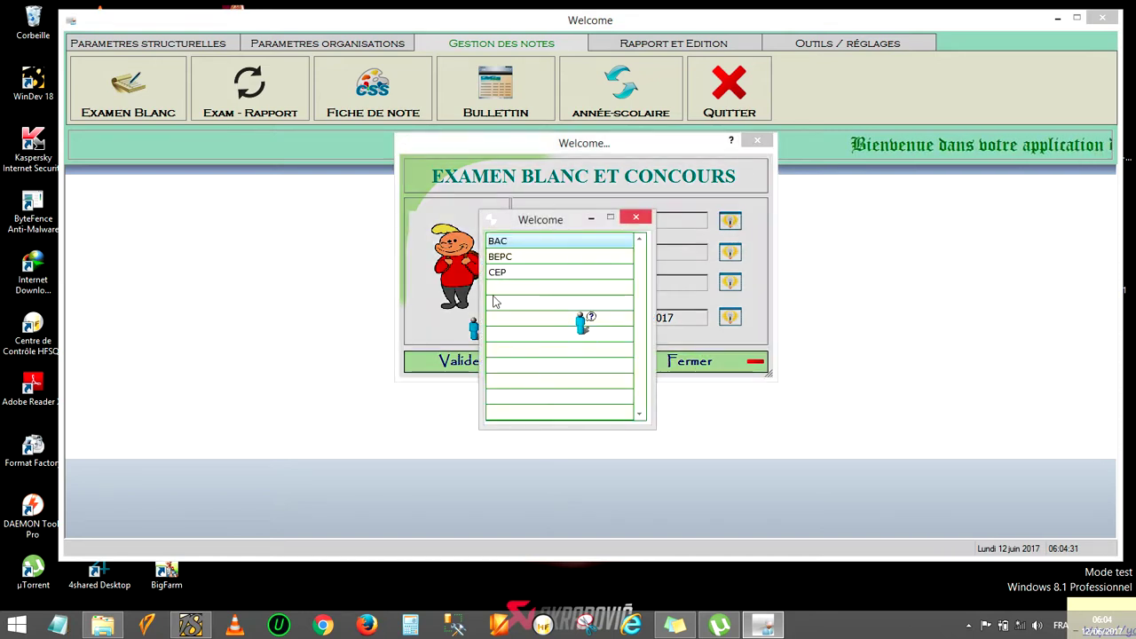
click(546, 275)
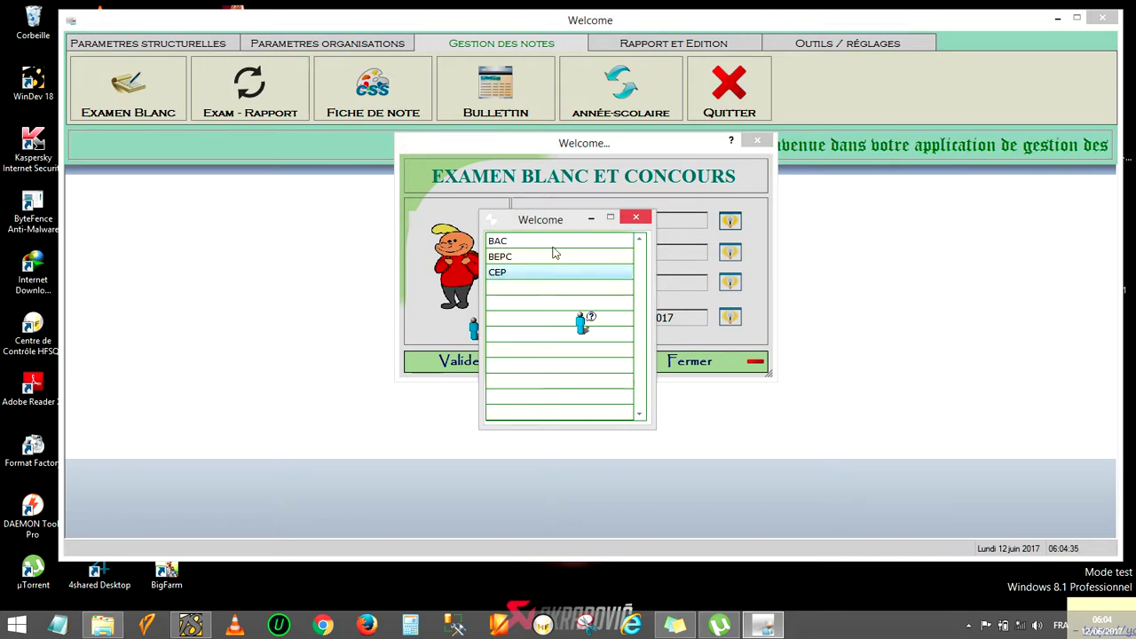
click(555, 247)
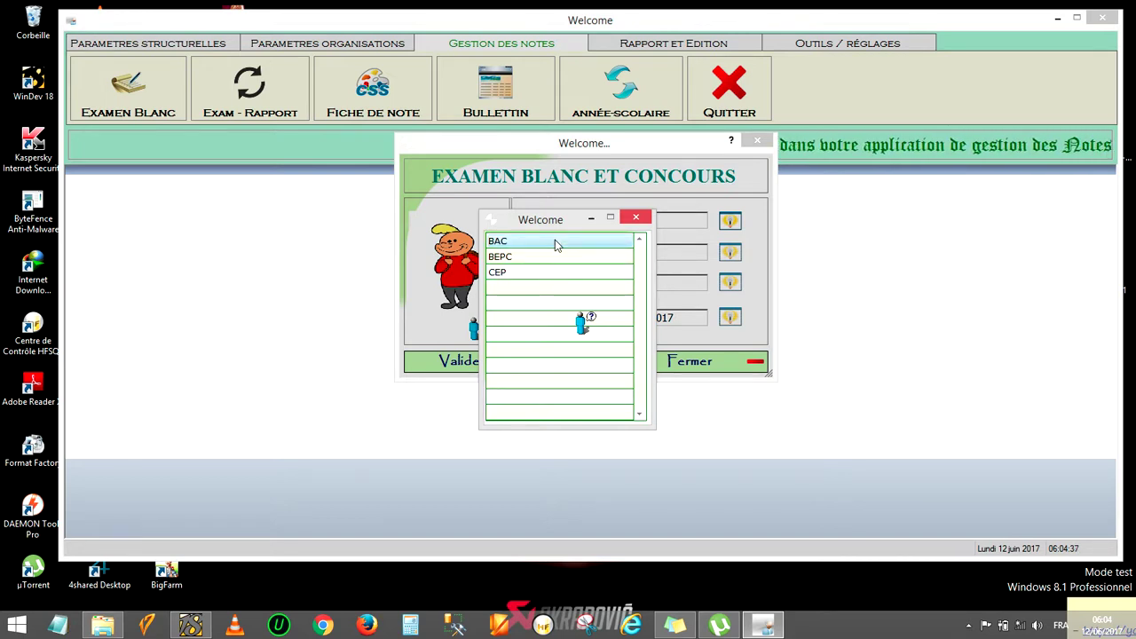
double_click(556, 243)
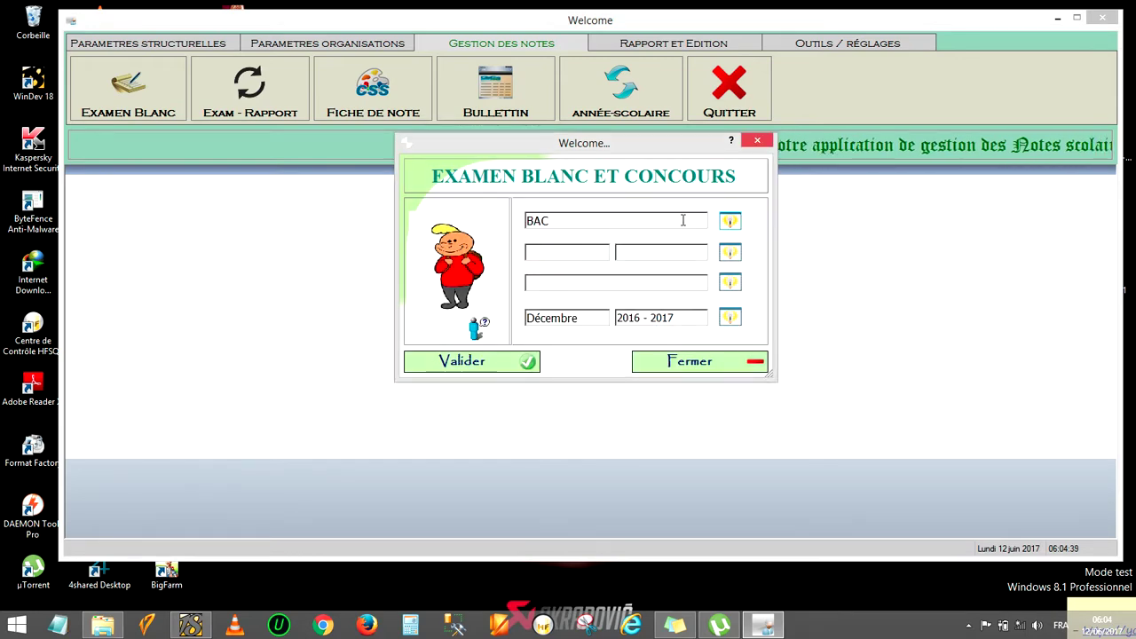
Set the exam's class to Tle D in SALLE A and assign the listed teacher
click(729, 255)
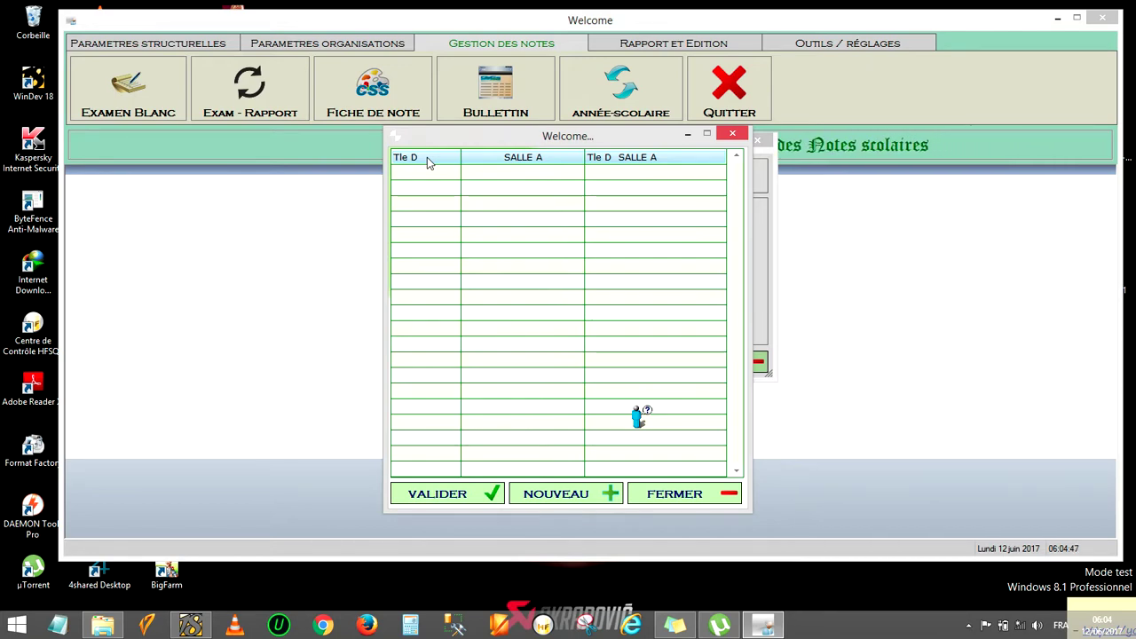
double_click(427, 157)
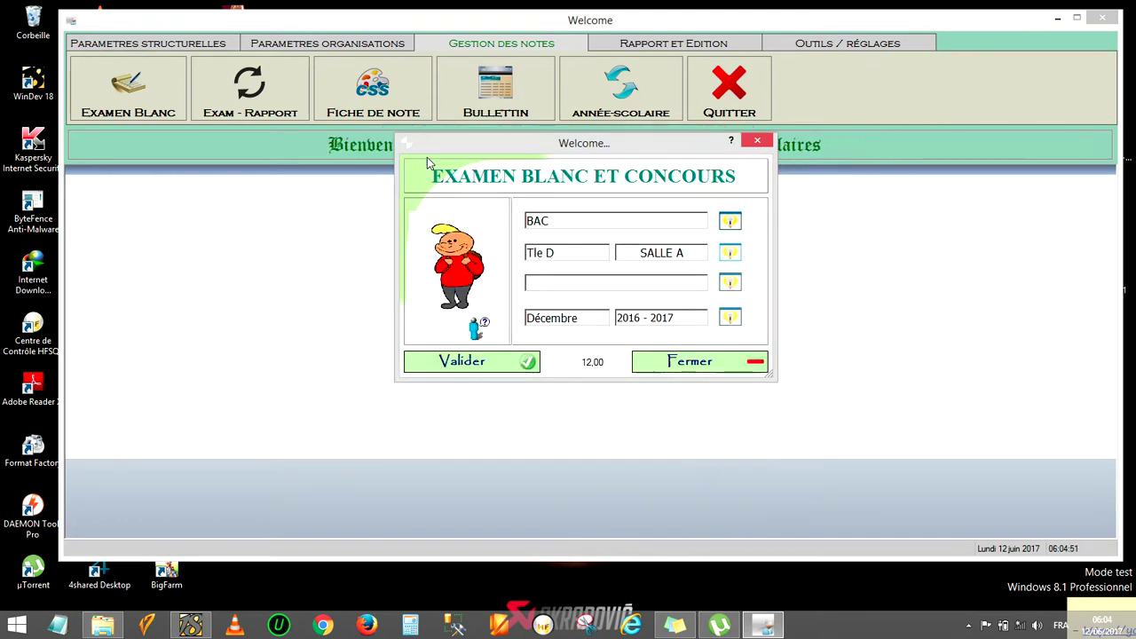
click(739, 280)
double_click(519, 359)
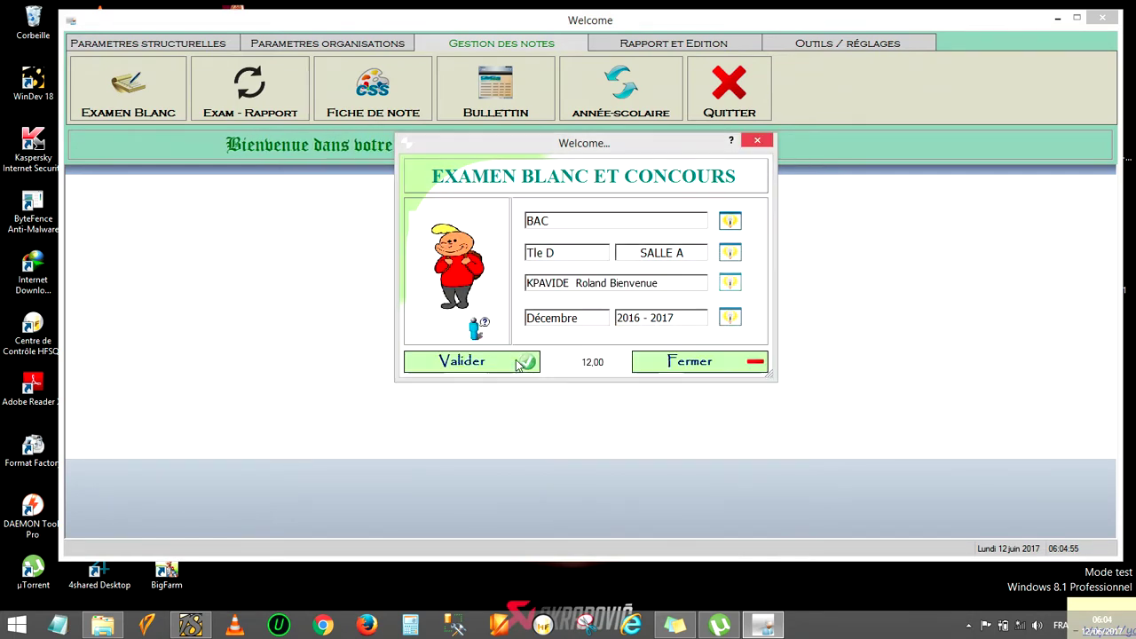
double_click(560, 317)
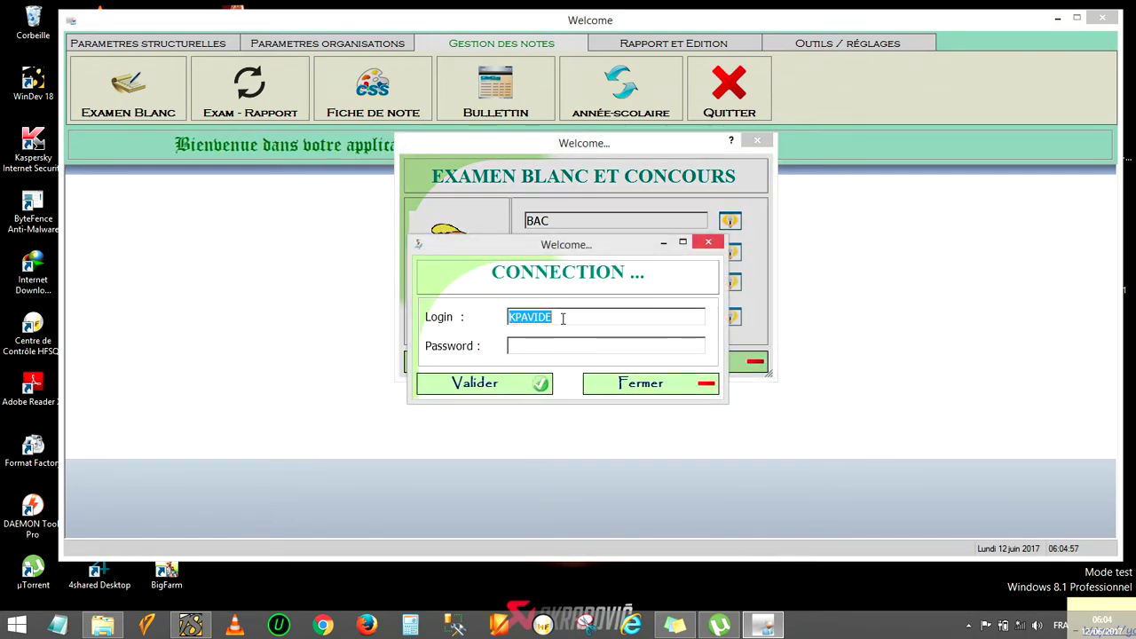
right_click(562, 317)
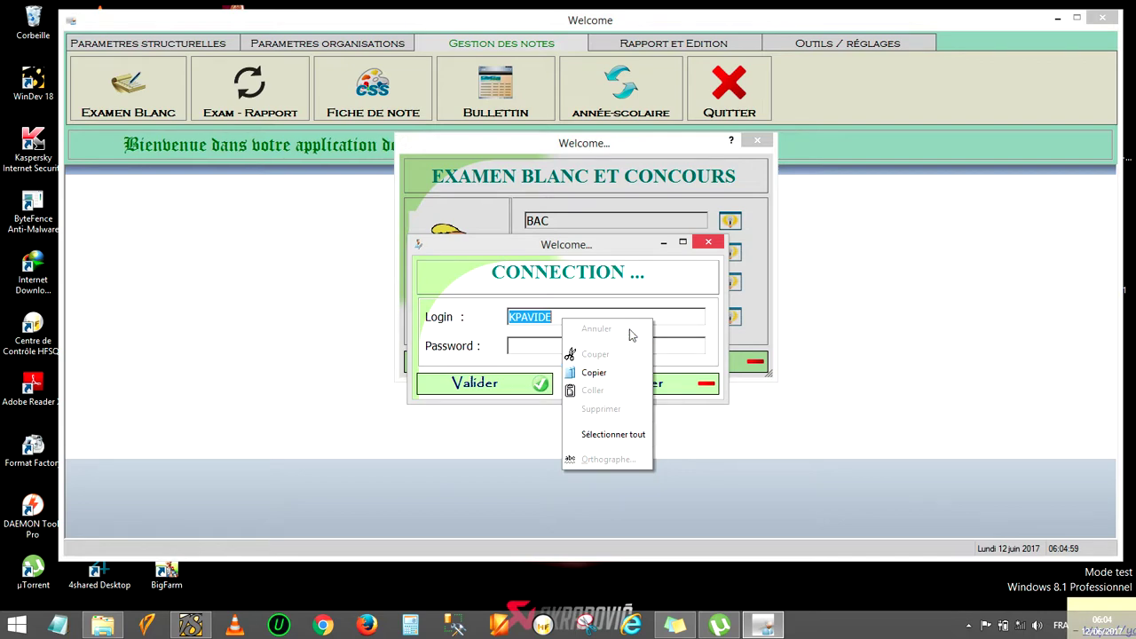
click(665, 272)
click(708, 242)
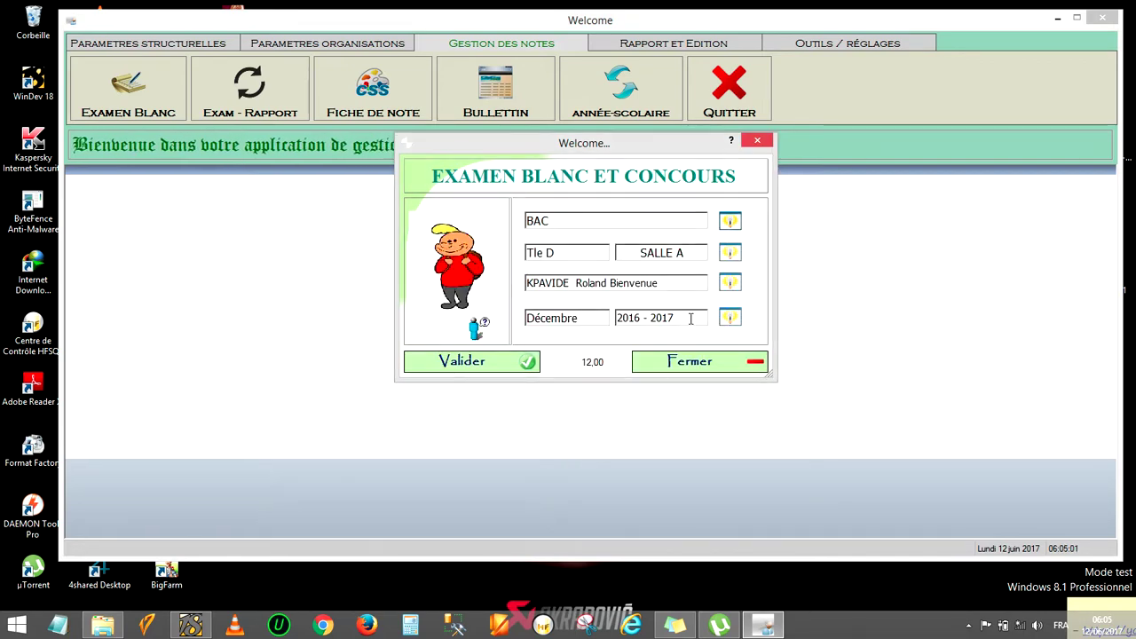
Set the exam month to Juin for the 2016 - 2017 school year
click(730, 317)
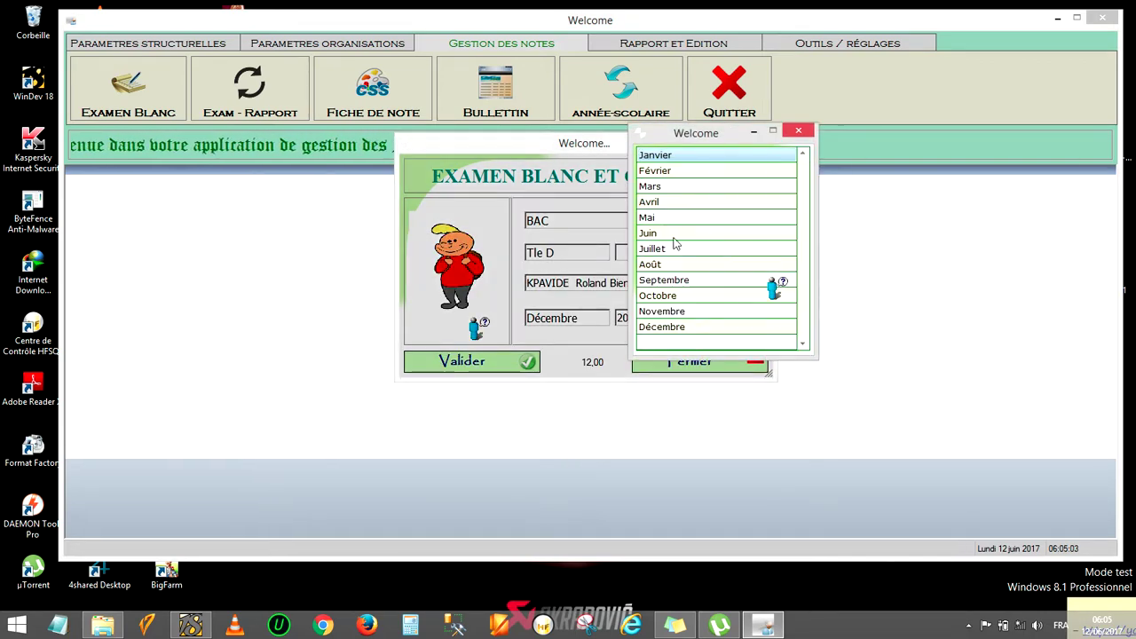
double_click(673, 233)
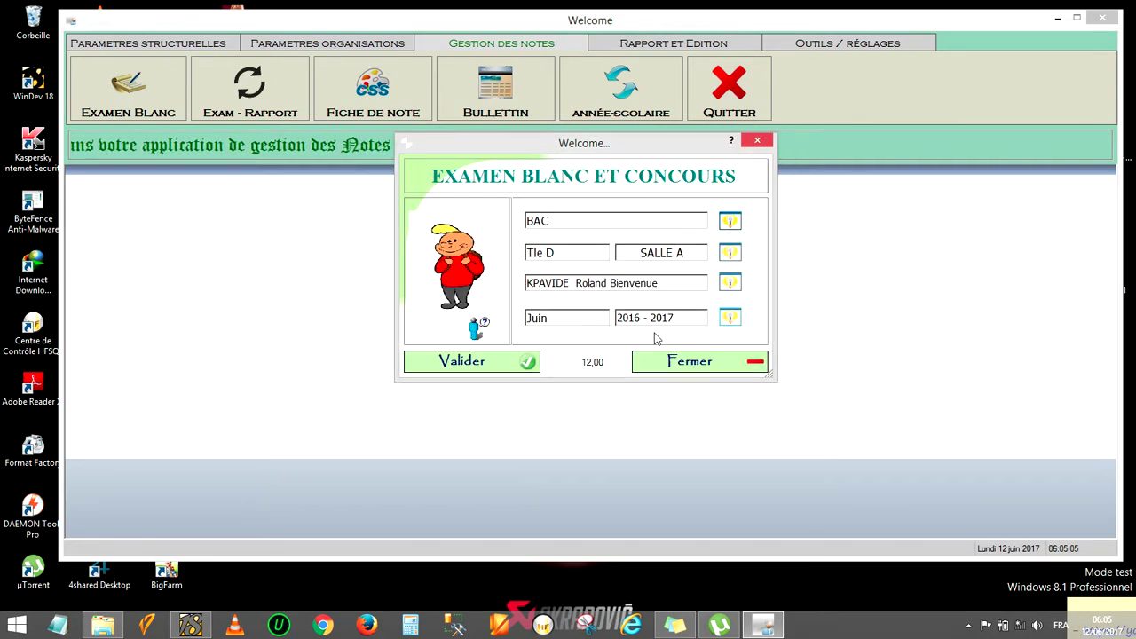
click(730, 320)
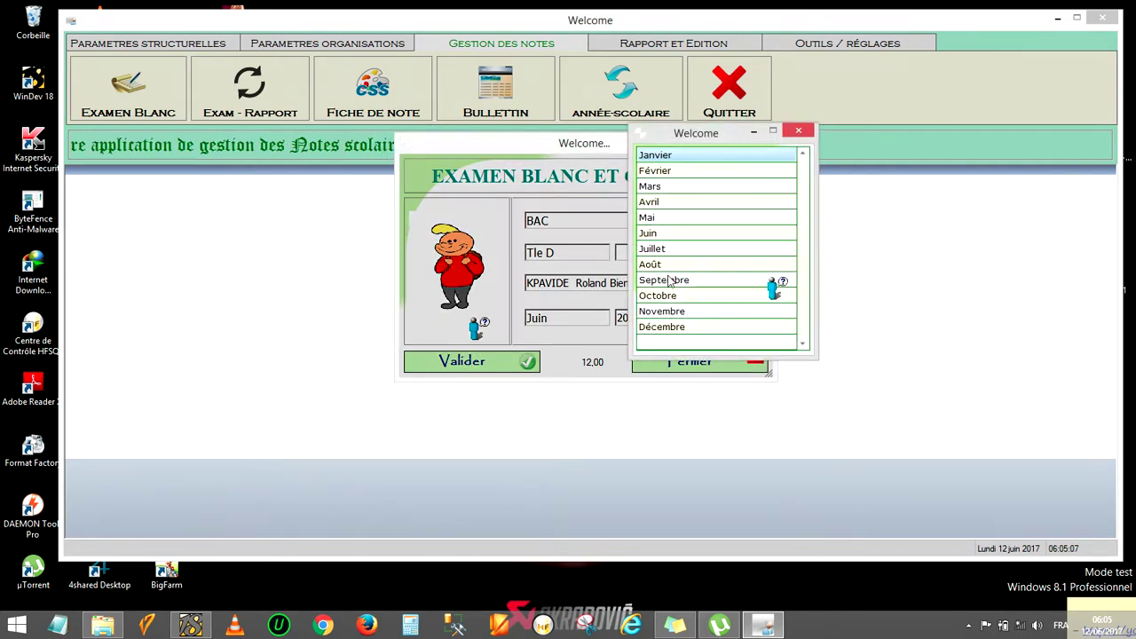
click(798, 130)
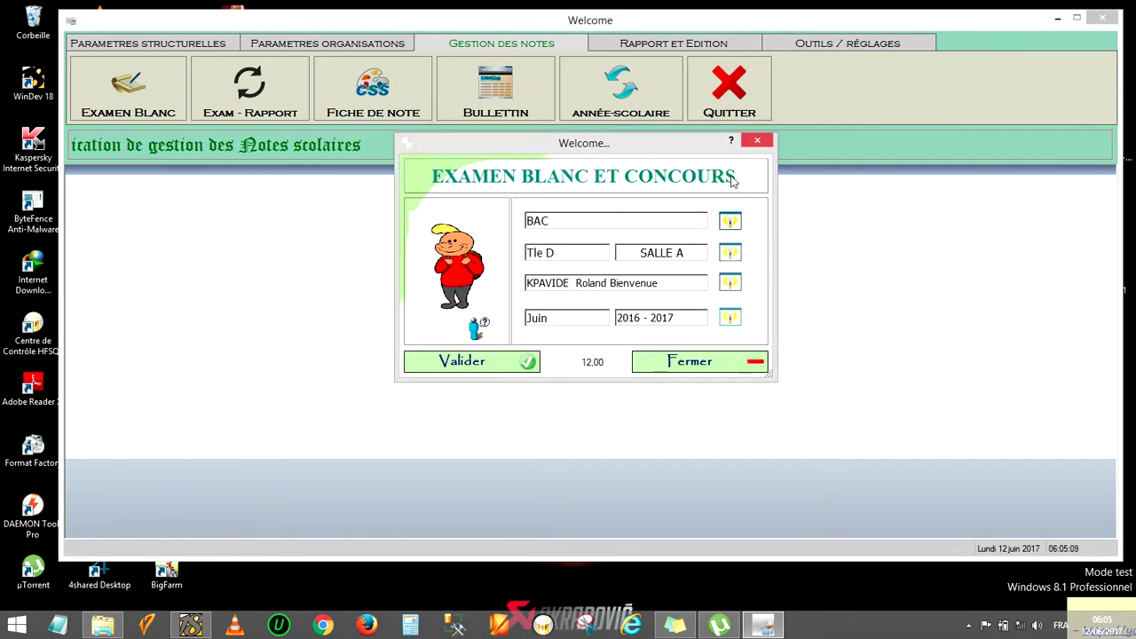
click(730, 284)
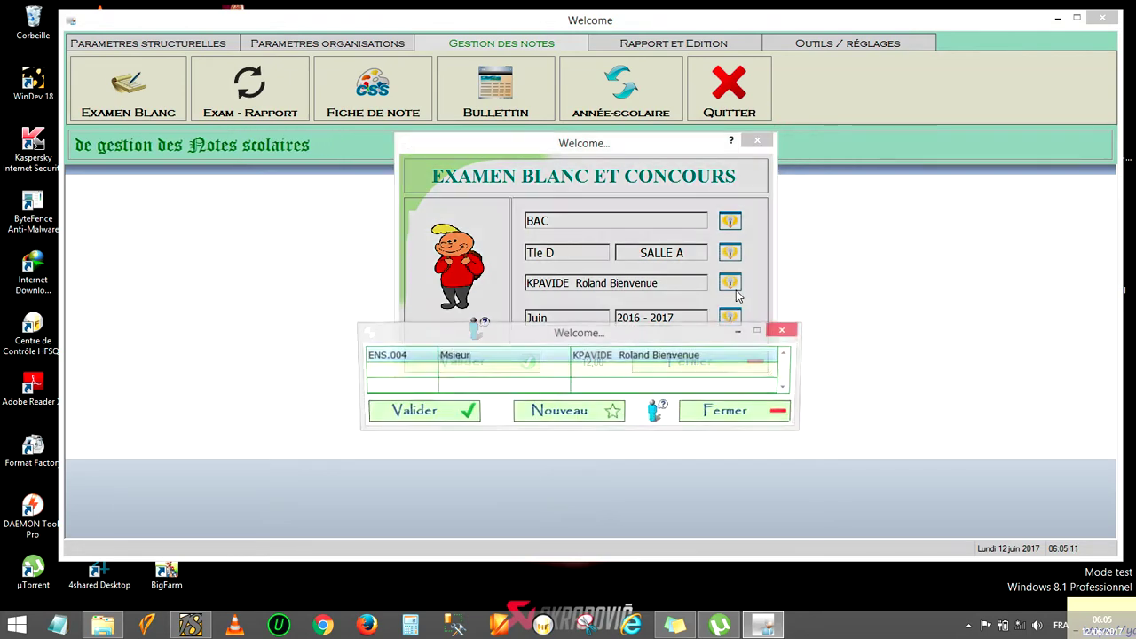
click(784, 331)
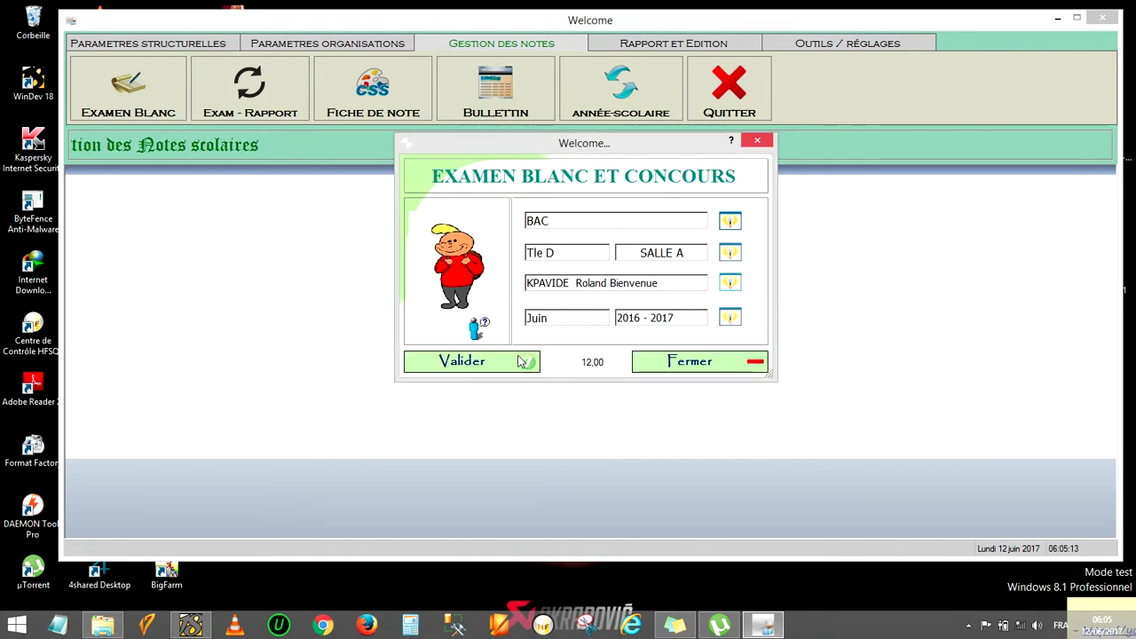
Validate the exam parameters, fill in the account password from the copied login, and sign in to the grade entry form
click(481, 365)
double_click(599, 322)
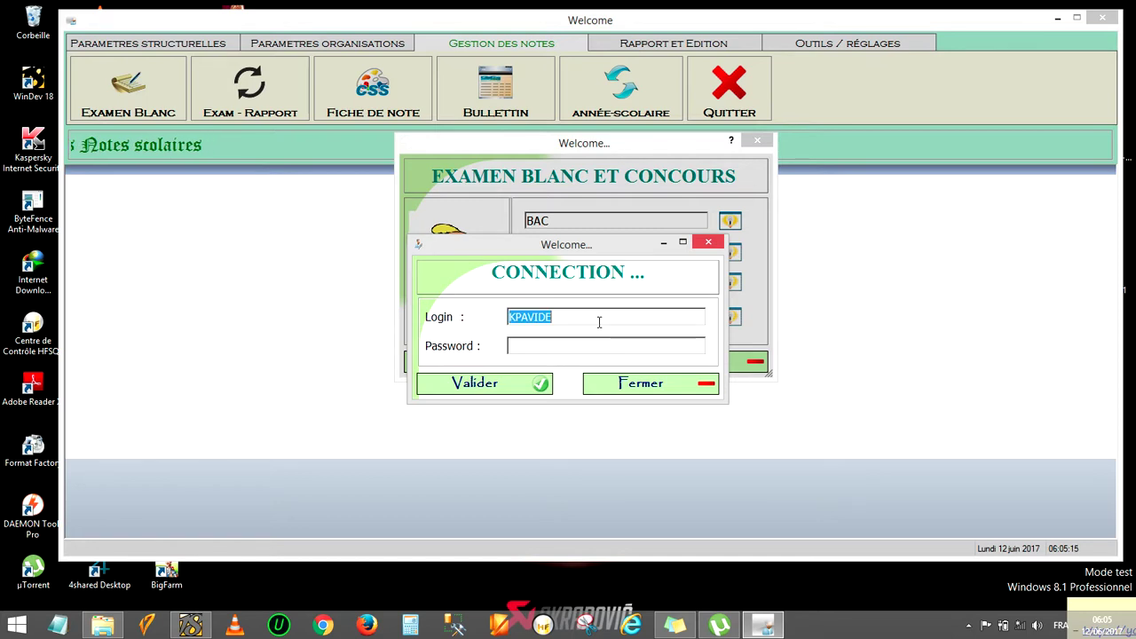
right_click(598, 322)
click(628, 375)
click(597, 347)
right_click(597, 348)
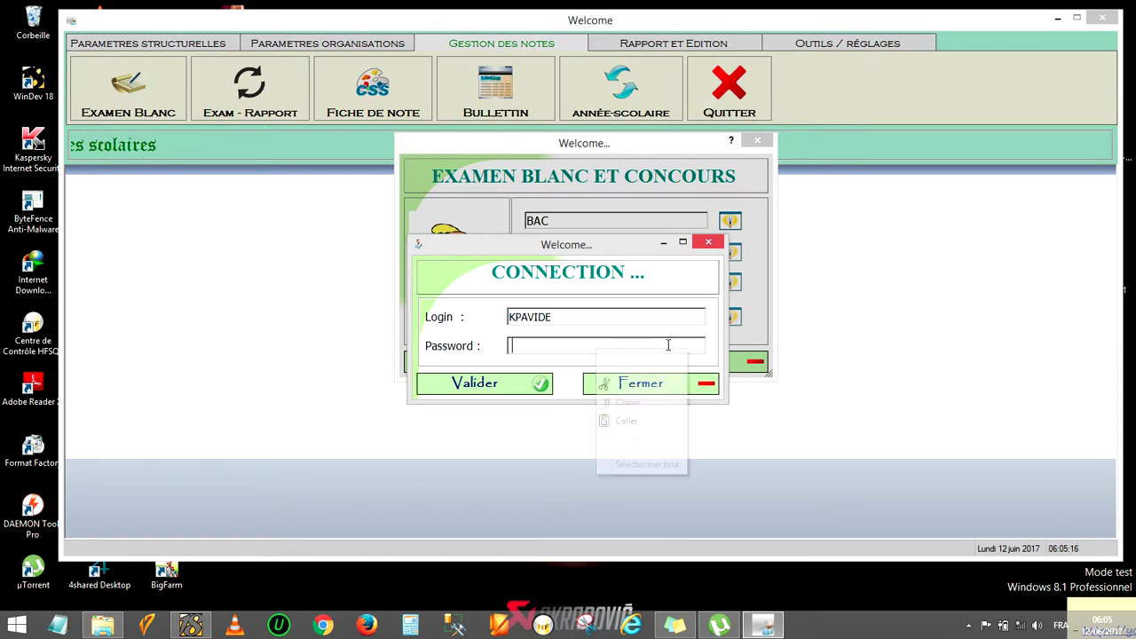
click(640, 414)
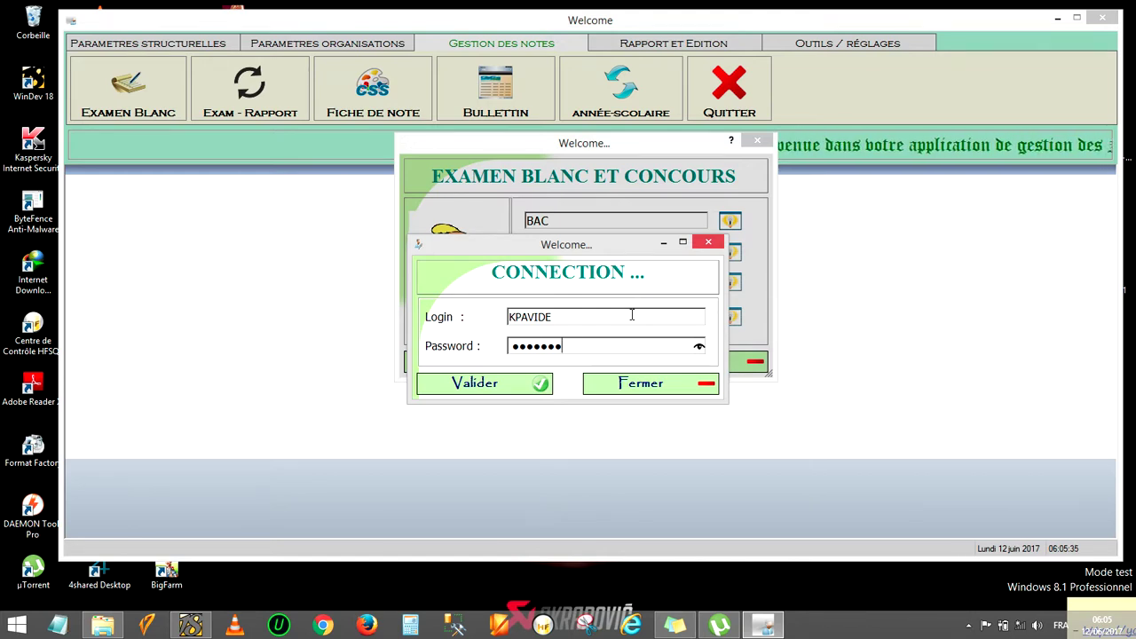
click(538, 384)
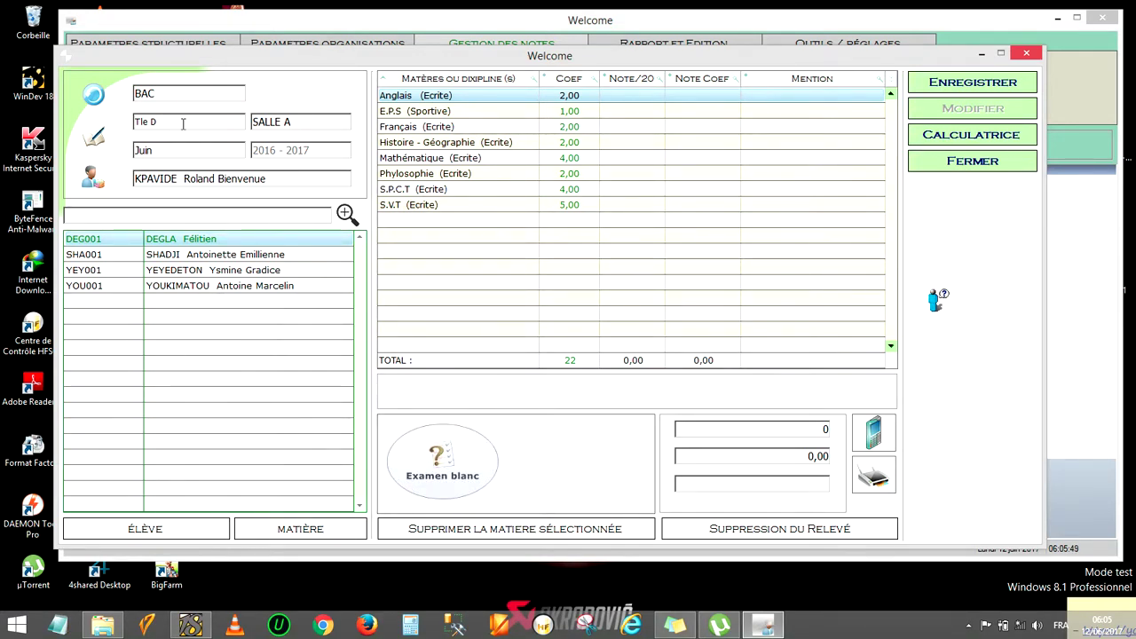
For the first student in the list, enter the grades Anglais 14, E.P.S 17, Français 17, Histoire - Géographie 45 and Mathématique 14
mouse_move(238, 254)
mouse_down()
mouse_move(229, 296)
mouse_move(229, 244)
mouse_move(223, 286)
mouse_move(228, 269)
mouse_up()
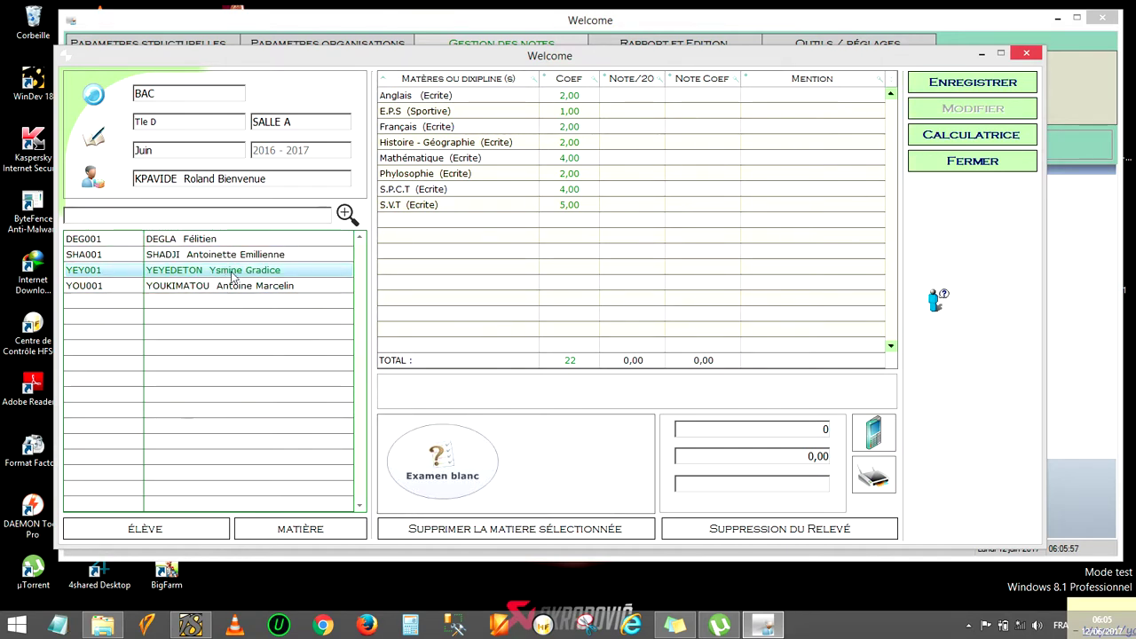
click(235, 241)
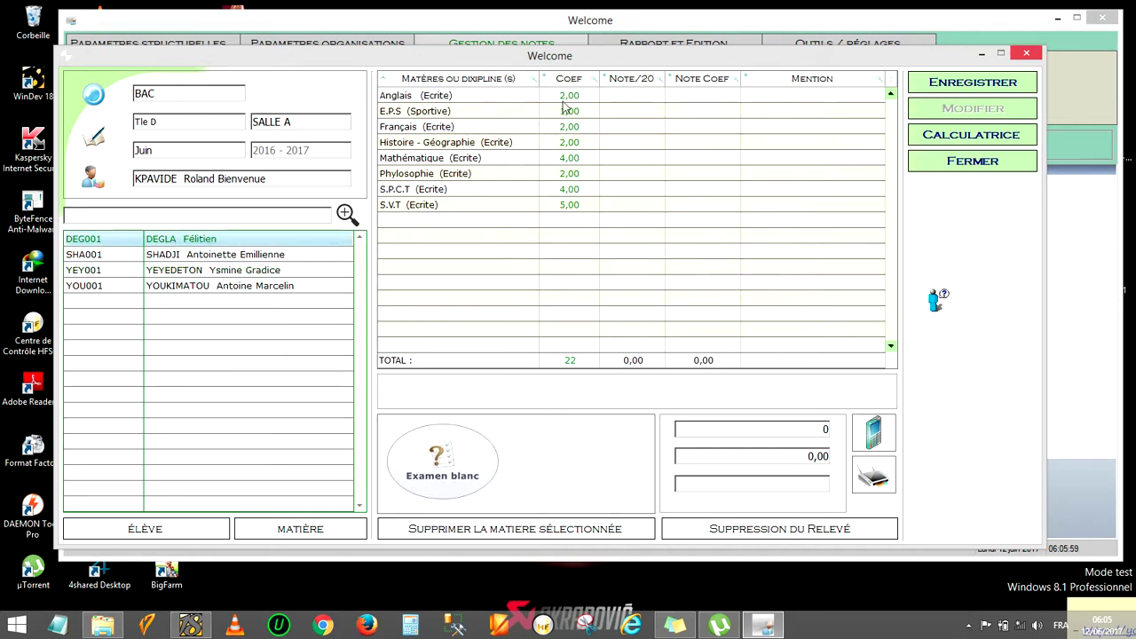
click(628, 96)
click(629, 96)
key(Return)
text(1)
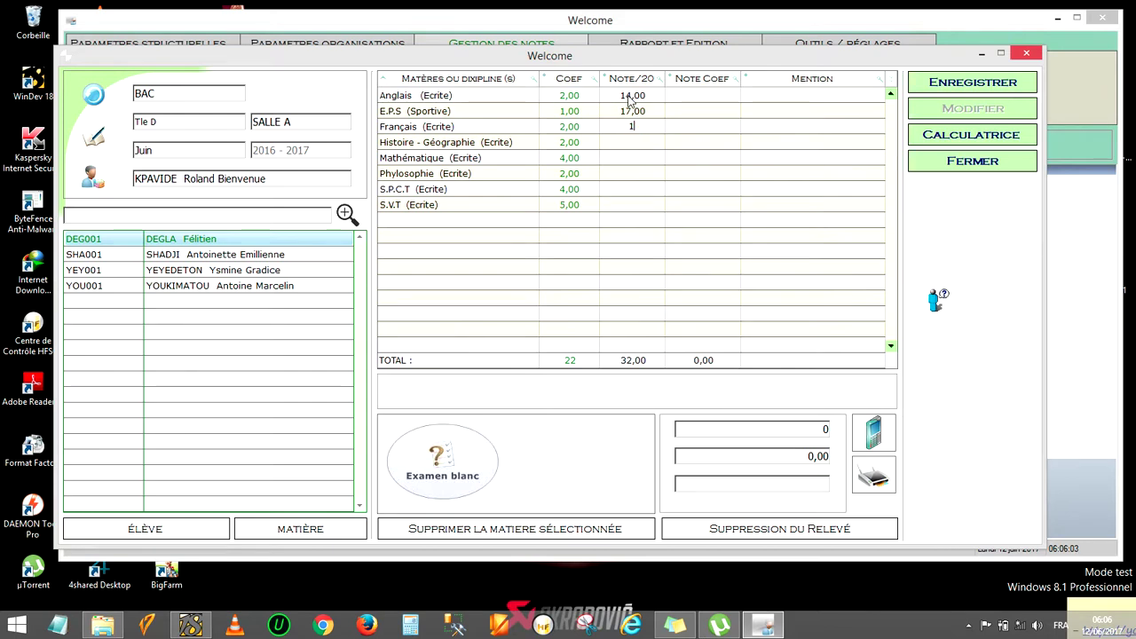
text(7)
key(Return)
text(4514)
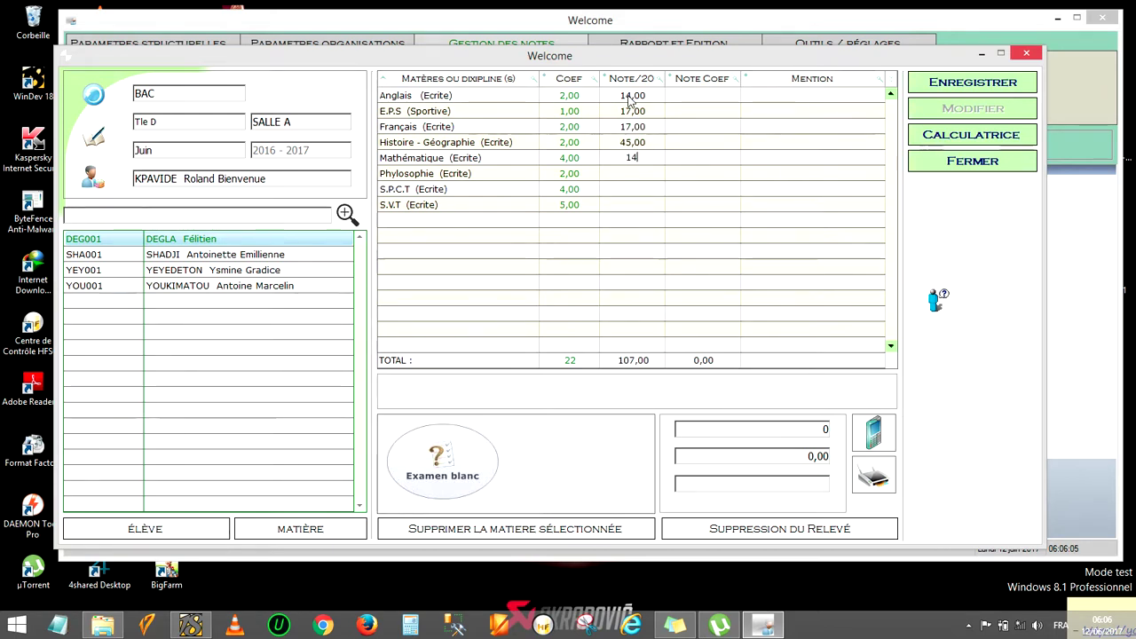
key(Return)
Correct the Histoire - Géographie grade to 4 and enter Phylosophie 20, S.P.C.T 4 and S.V.T 7
click(636, 143)
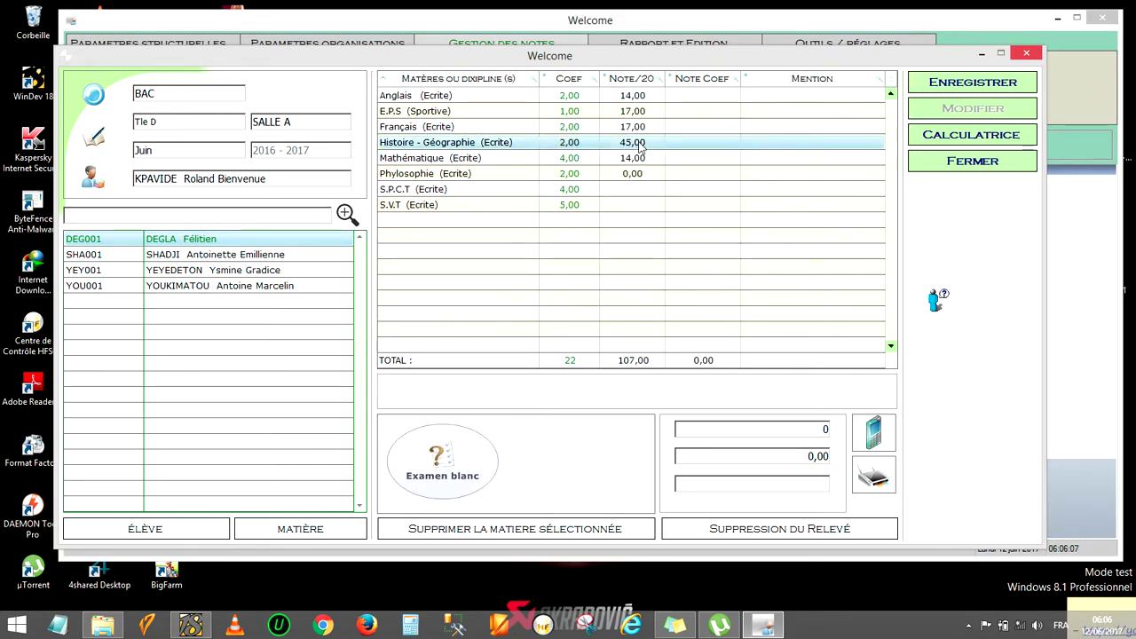
text(4)
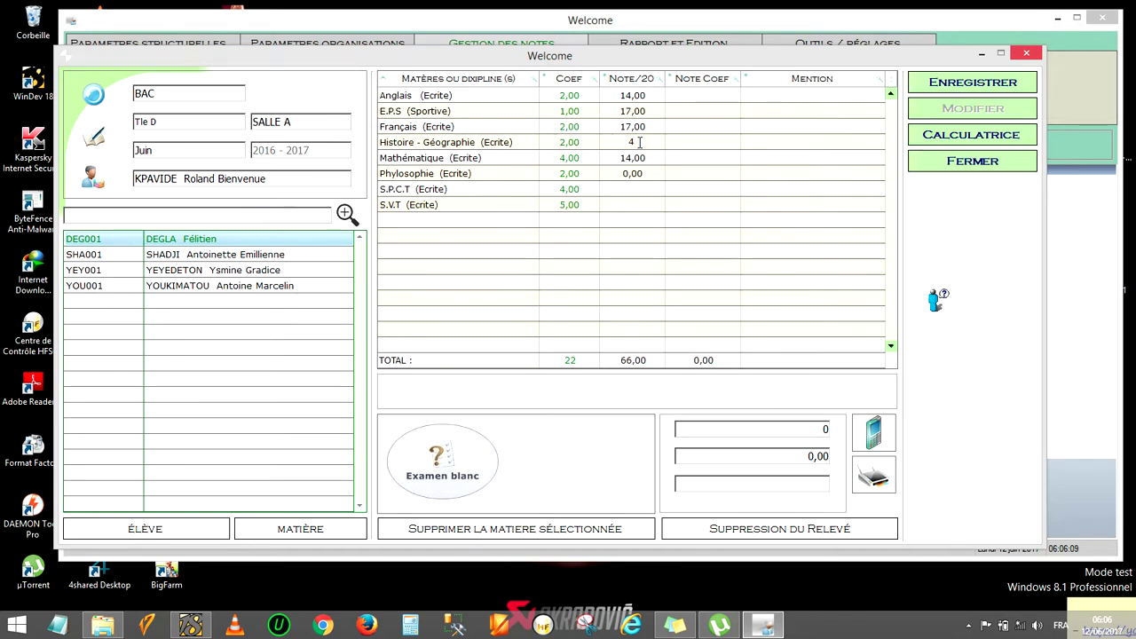
click(631, 173)
text(20)
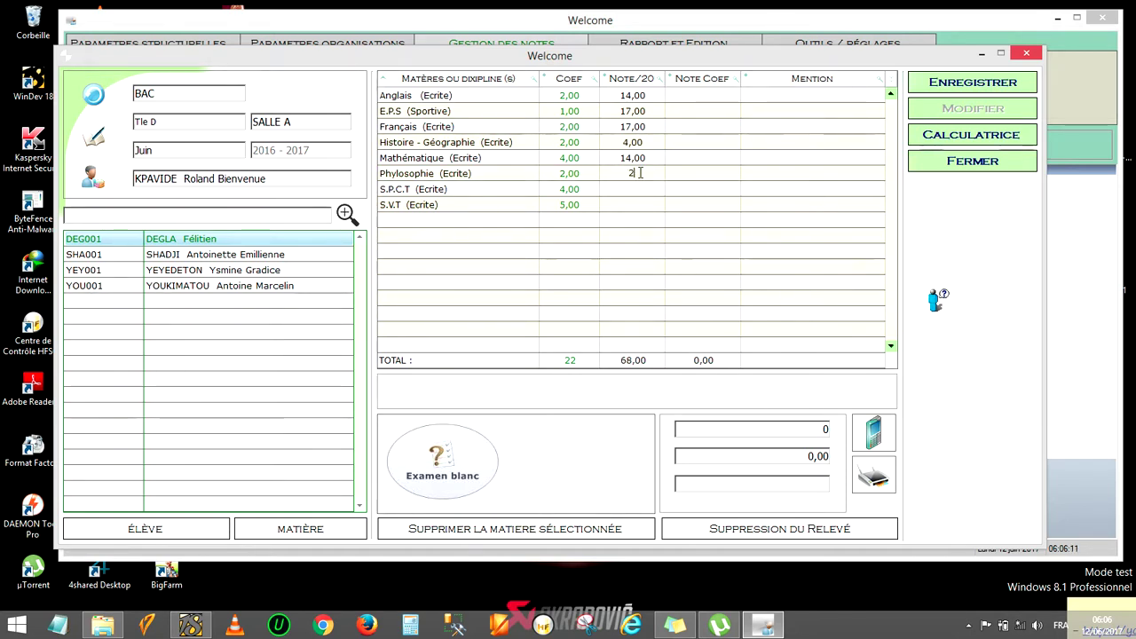
key(Return)
text(4)
key(Return)
text(7)
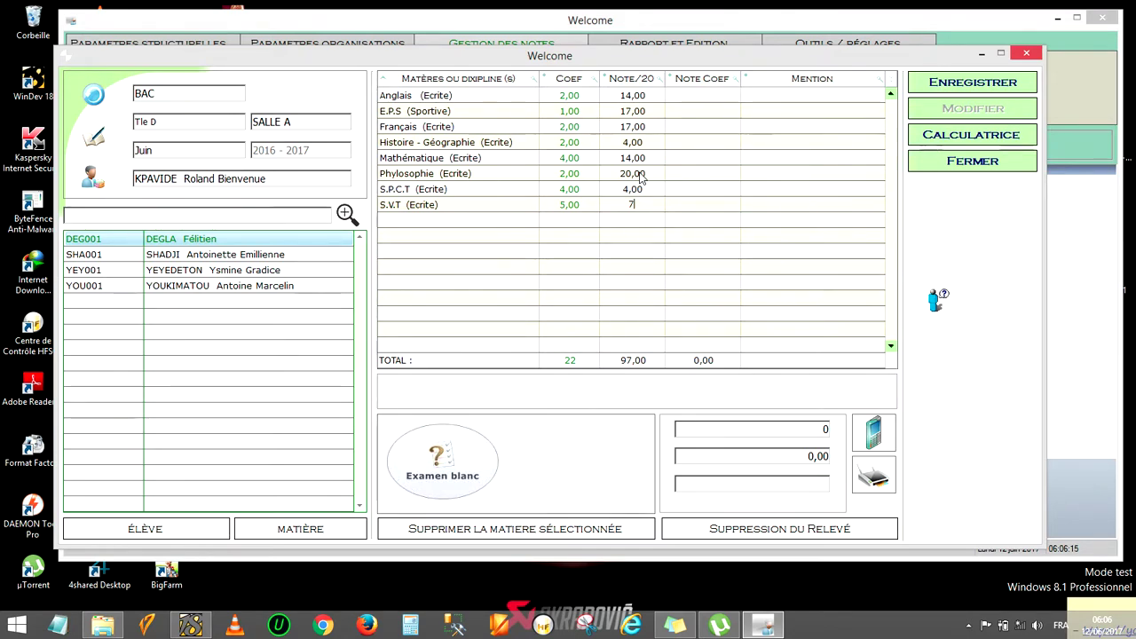
click(968, 625)
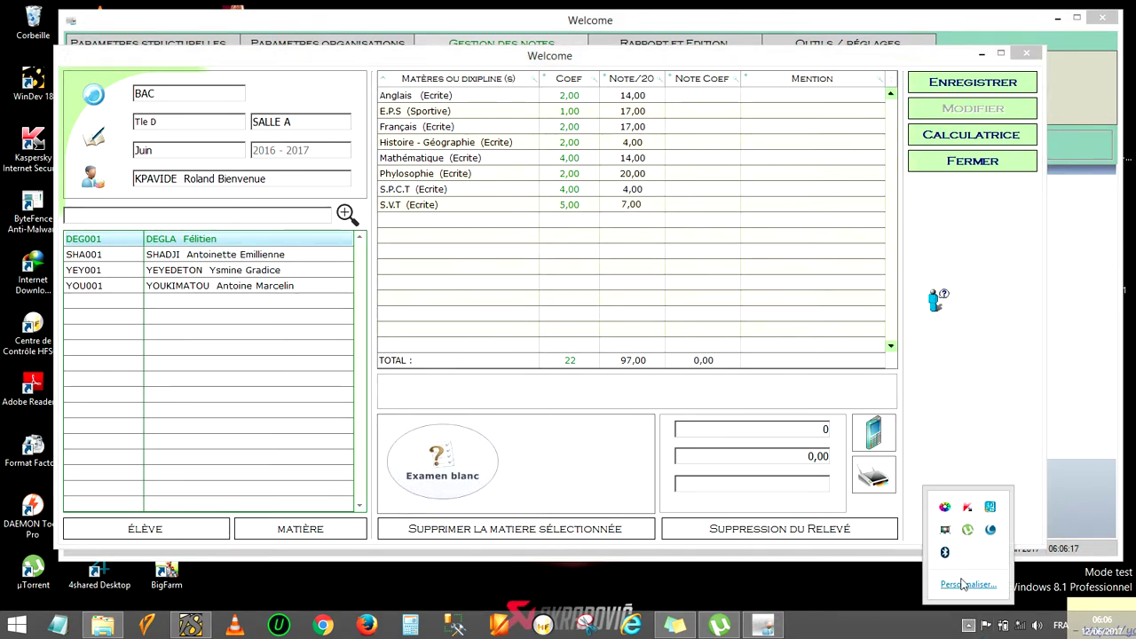
click(945, 530)
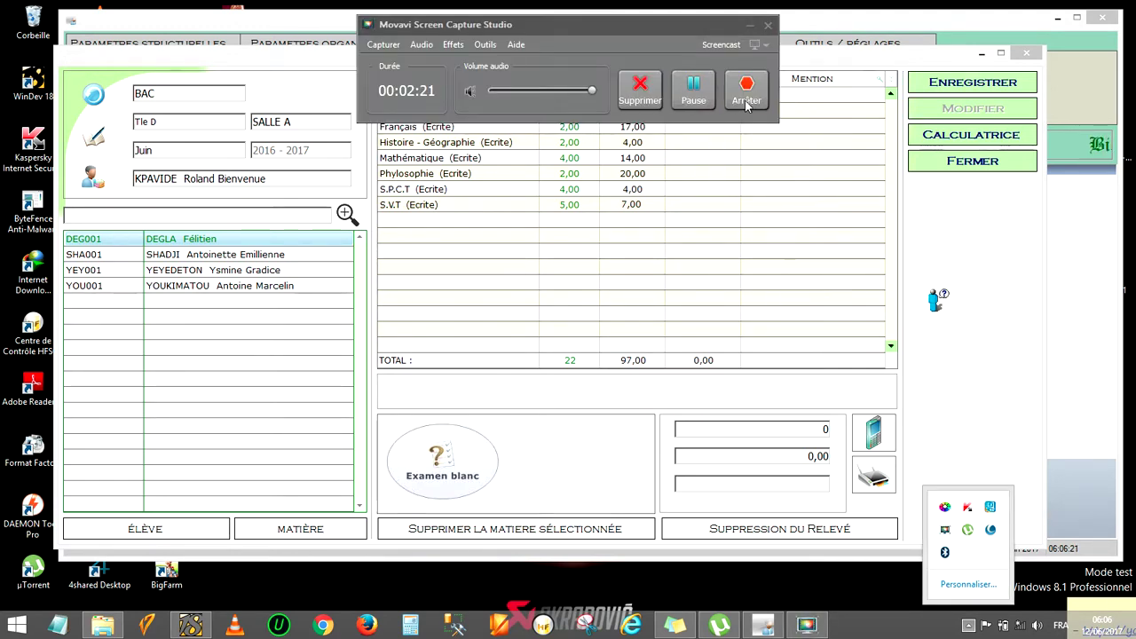
click(694, 89)
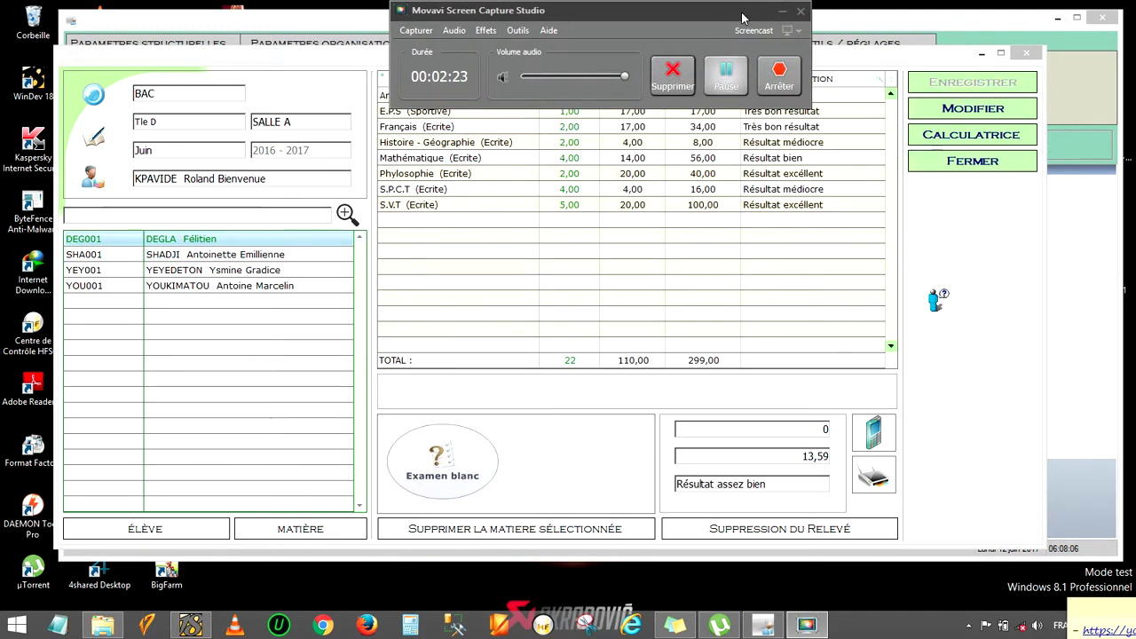
Review the grade records of the other students in the class and recalculate the average of the last student in the list
click(780, 14)
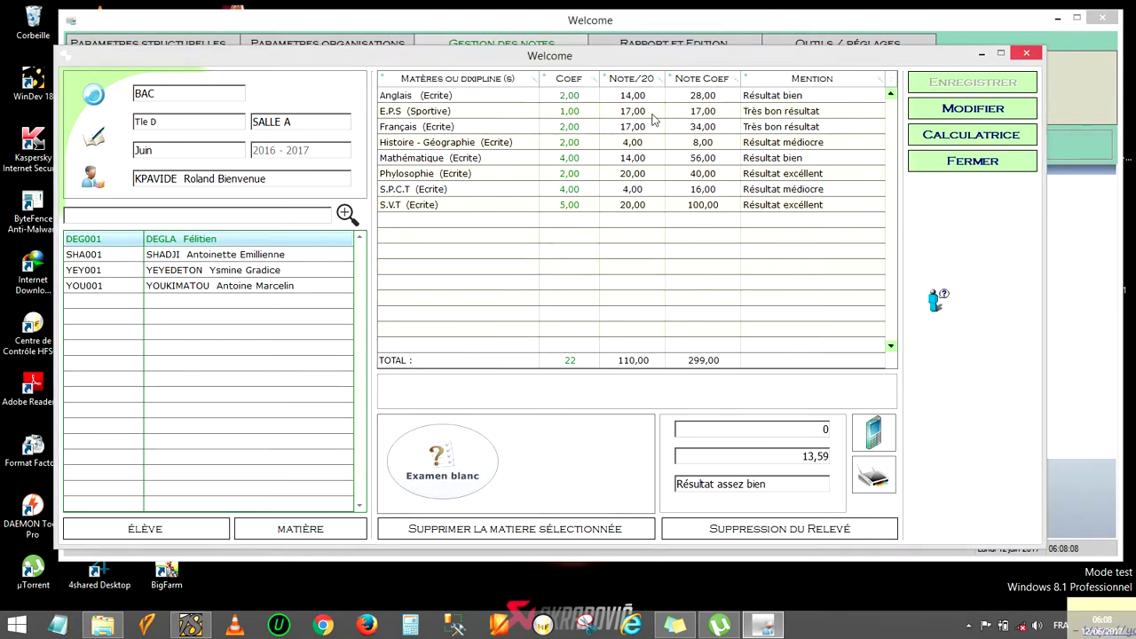
click(289, 254)
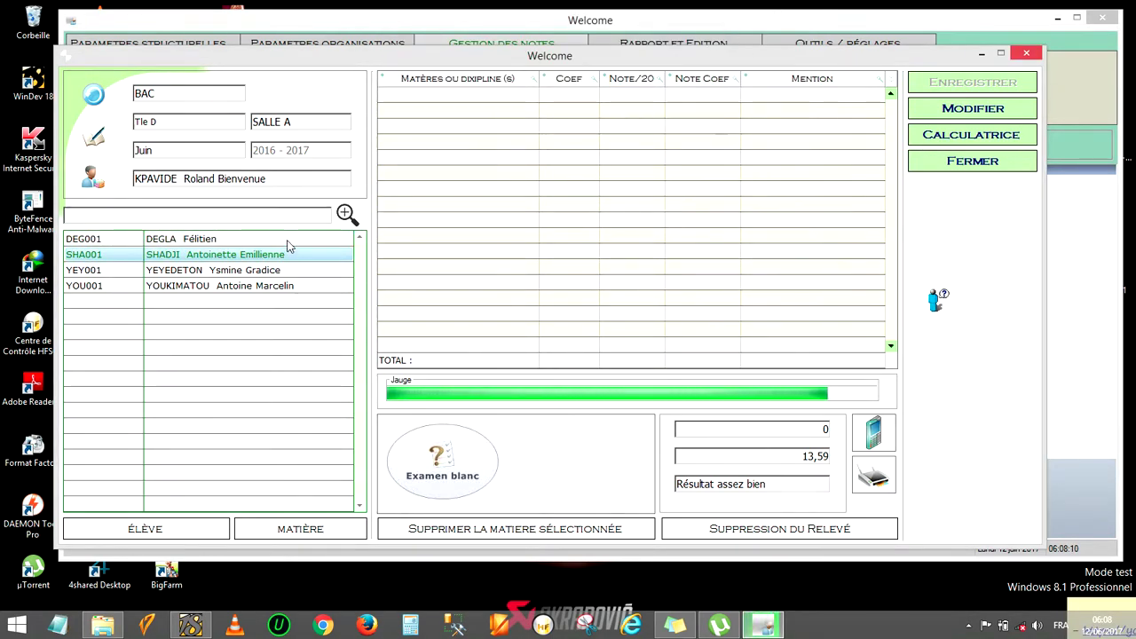
click(287, 246)
key(Down)
click(266, 288)
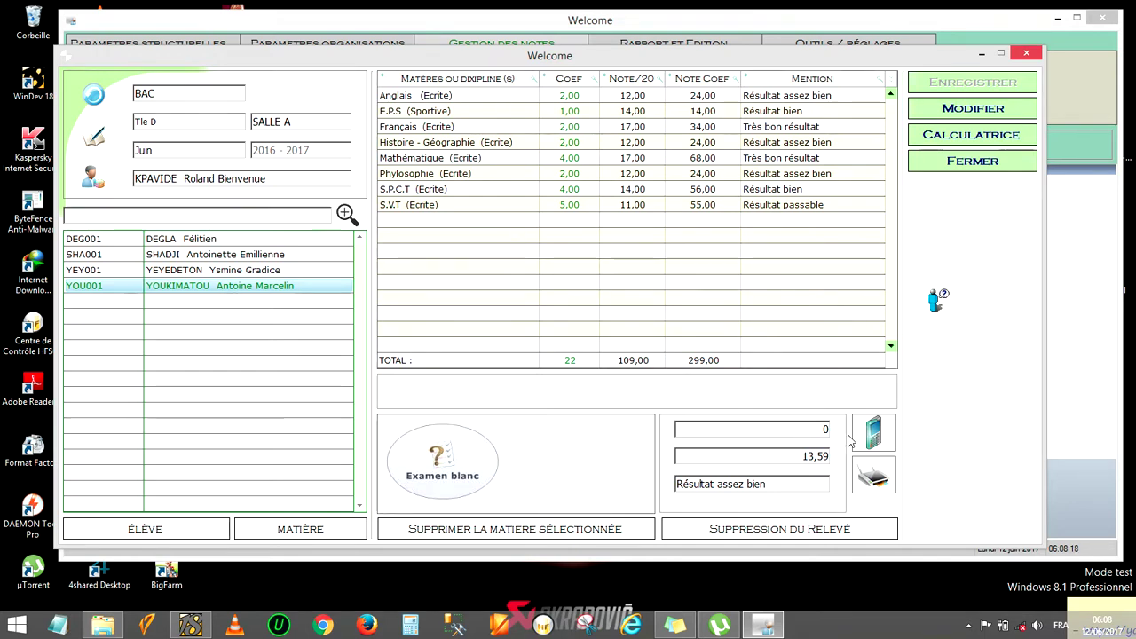
click(875, 444)
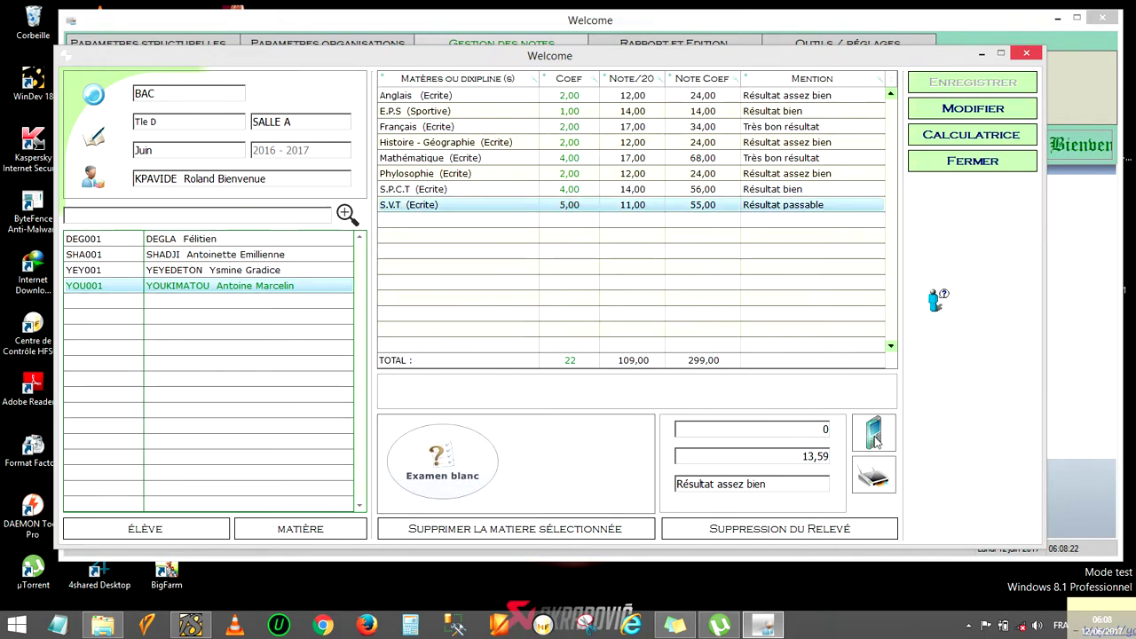
click(284, 270)
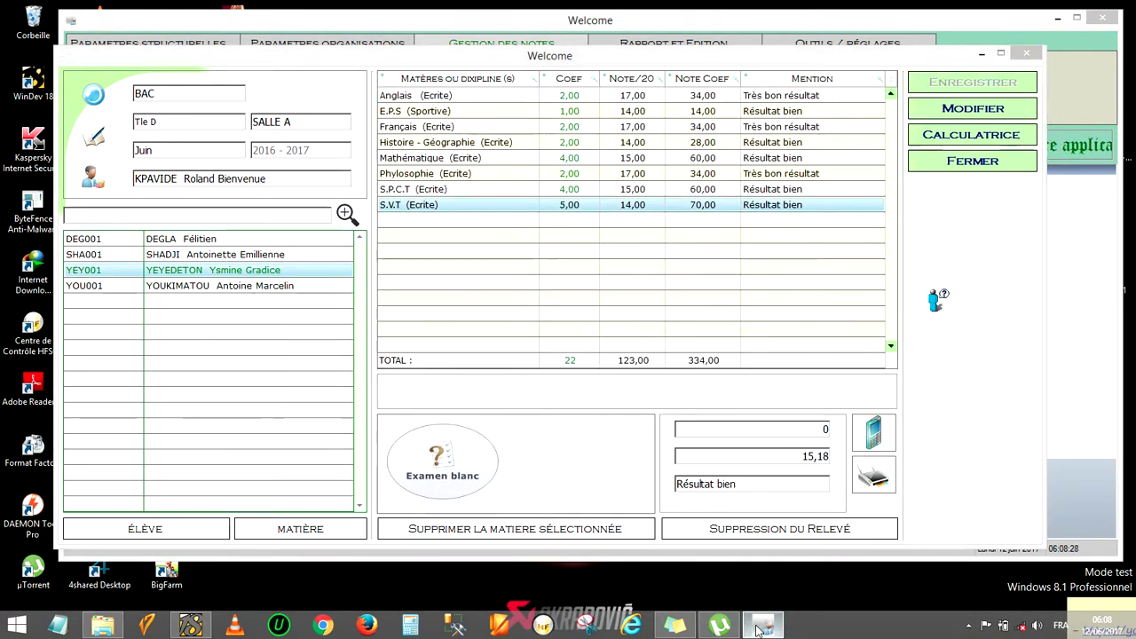
click(968, 625)
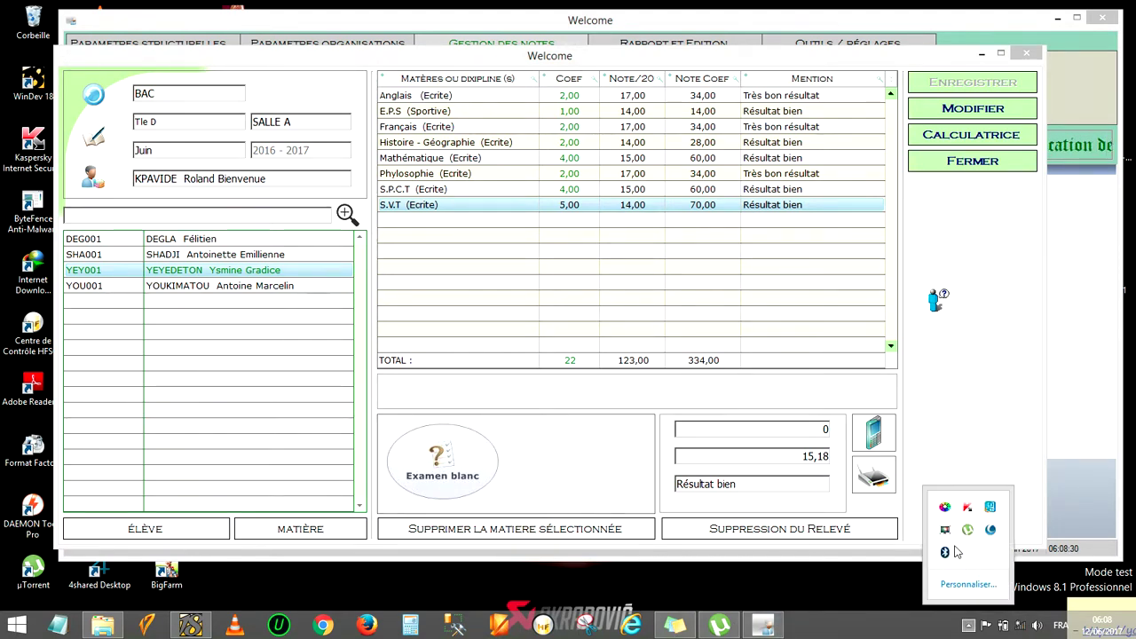
click(944, 530)
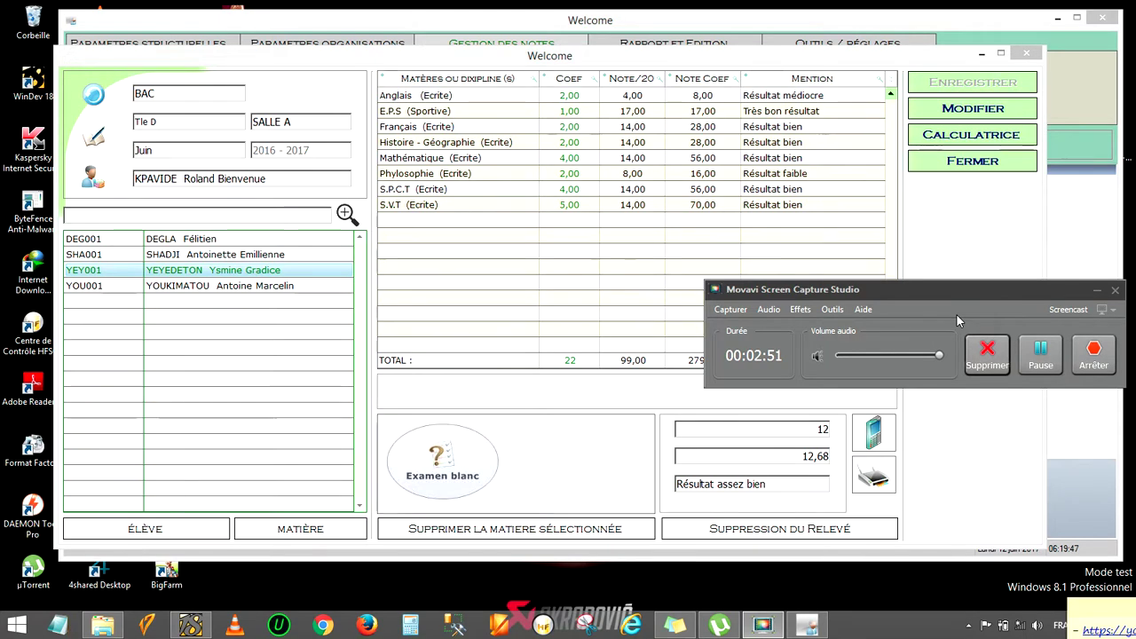
For the first student in the list, set the S.P.C.T grade to 17 and recalculate the general average
click(252, 241)
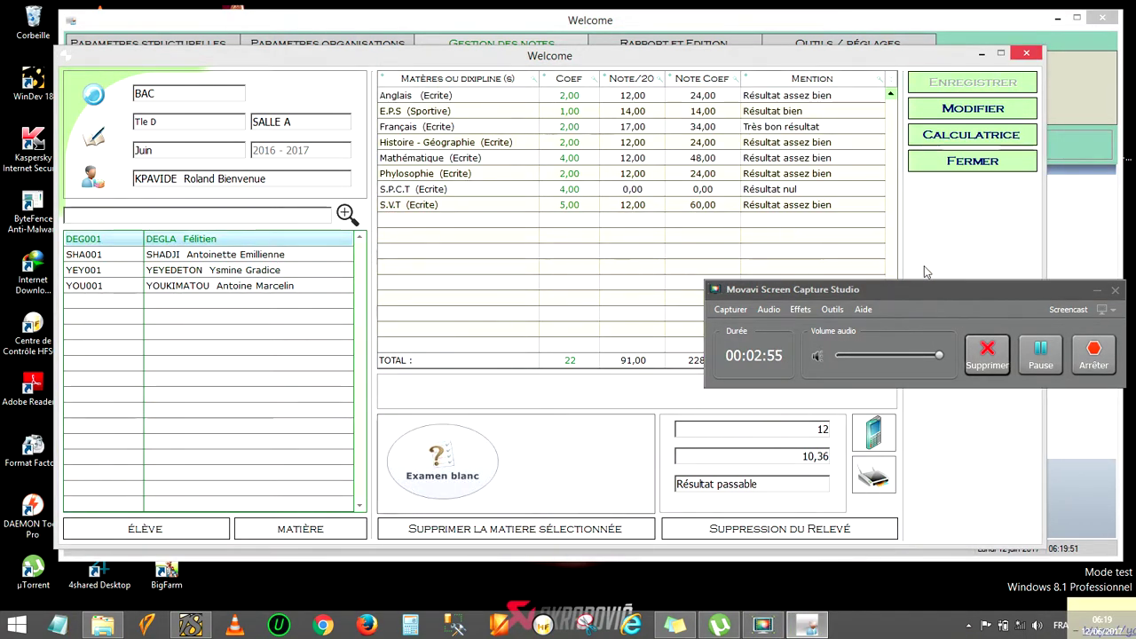
click(1095, 291)
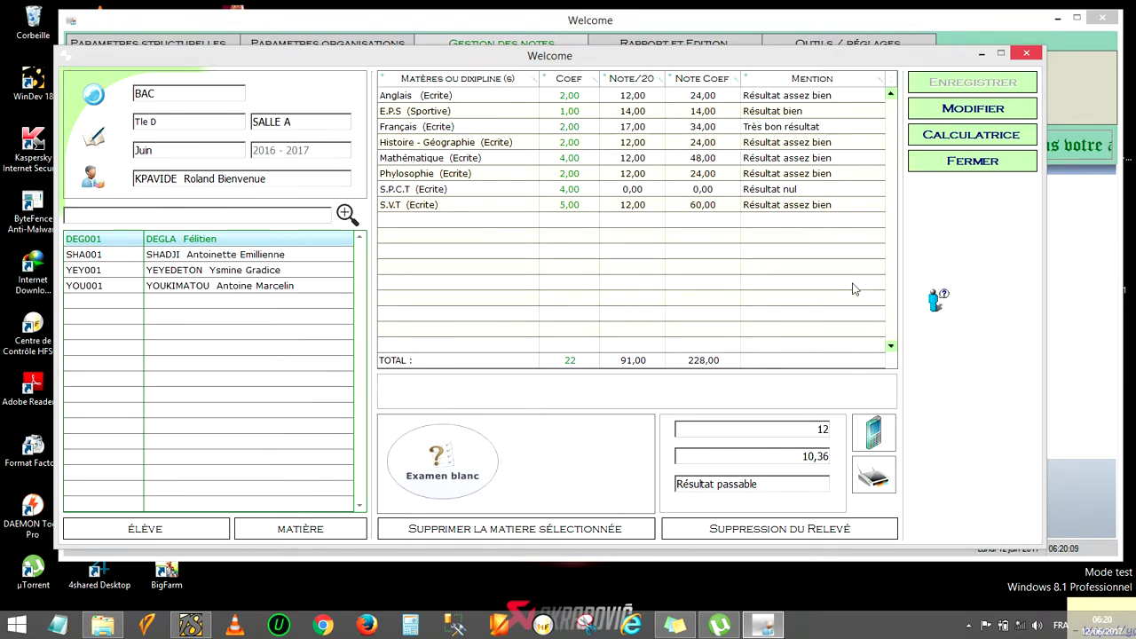
double_click(636, 190)
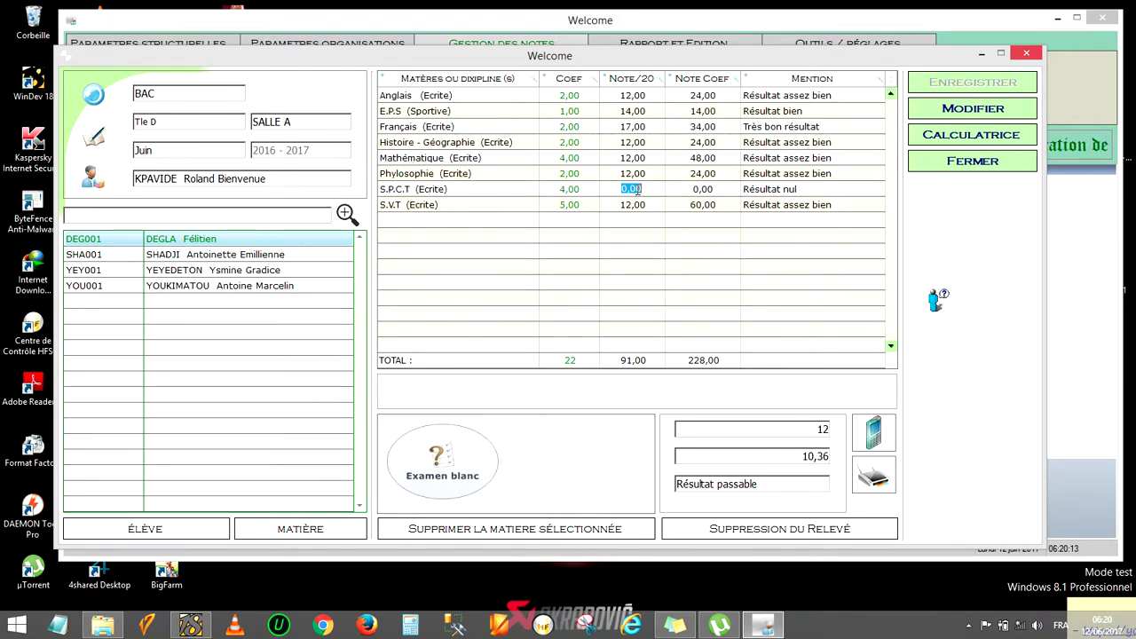
text(17)
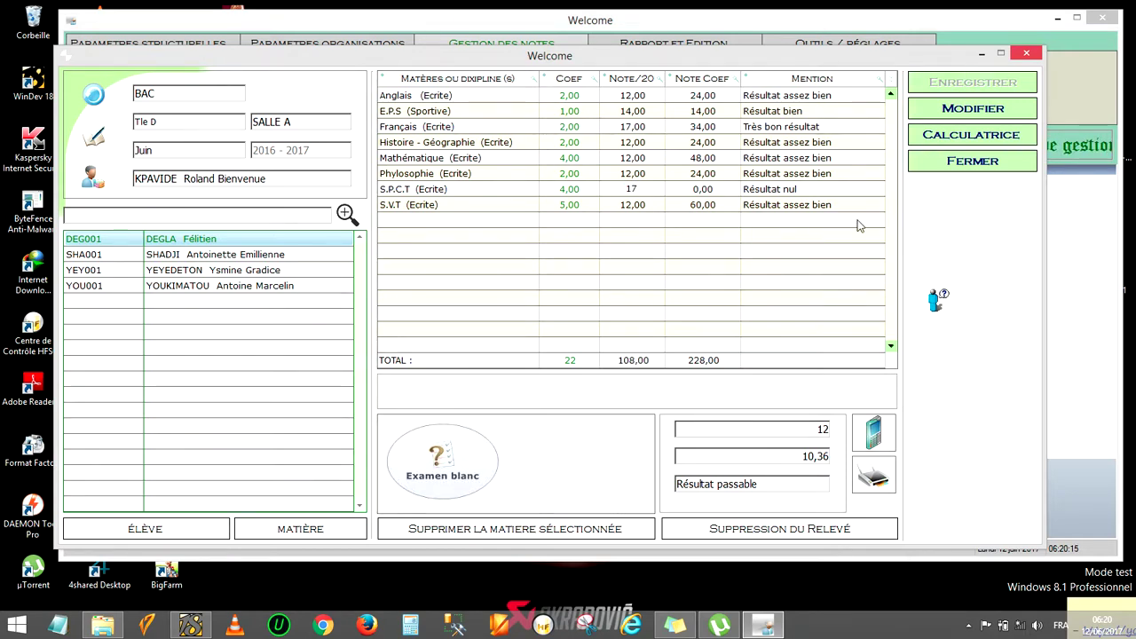
key(Return)
click(871, 433)
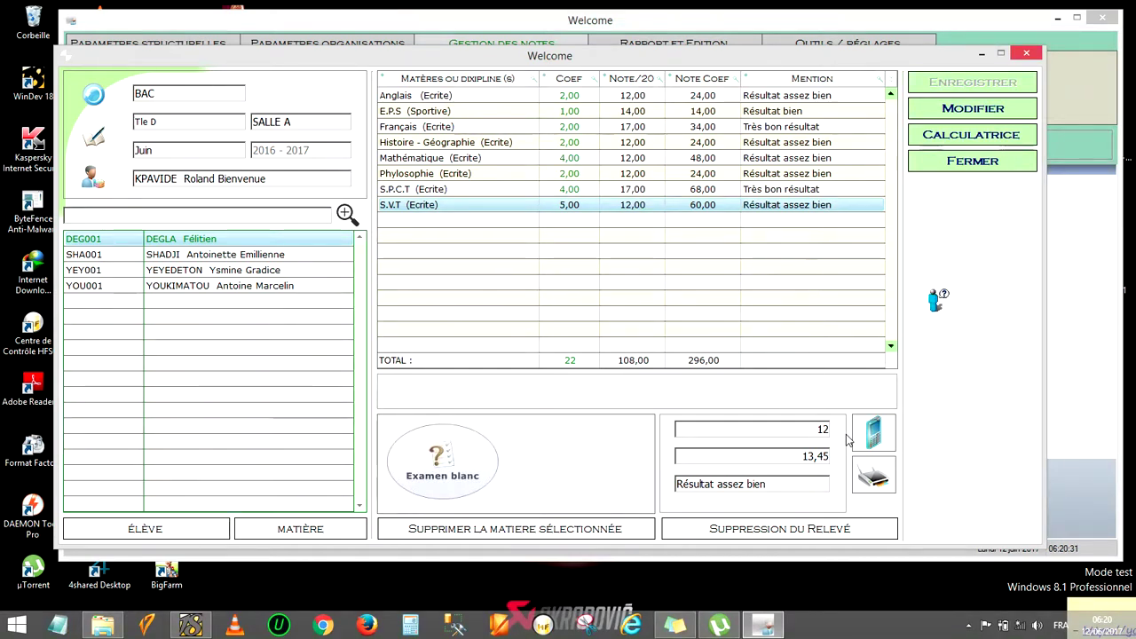
Save the modifications made to the first student's grade record and confirm the save
click(972, 111)
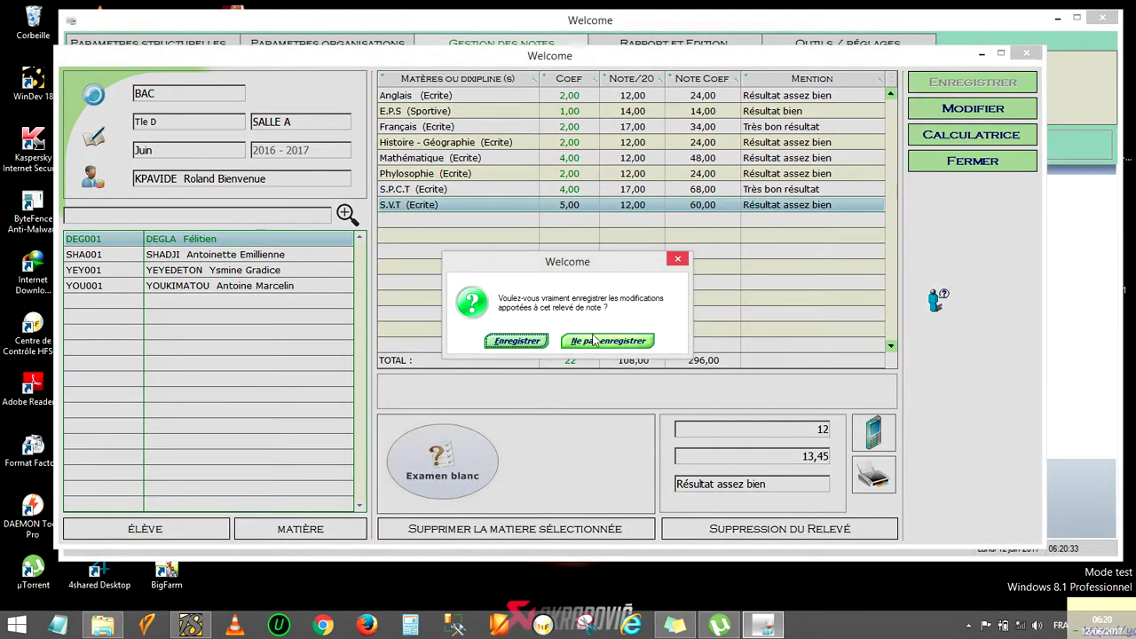
click(519, 342)
click(650, 360)
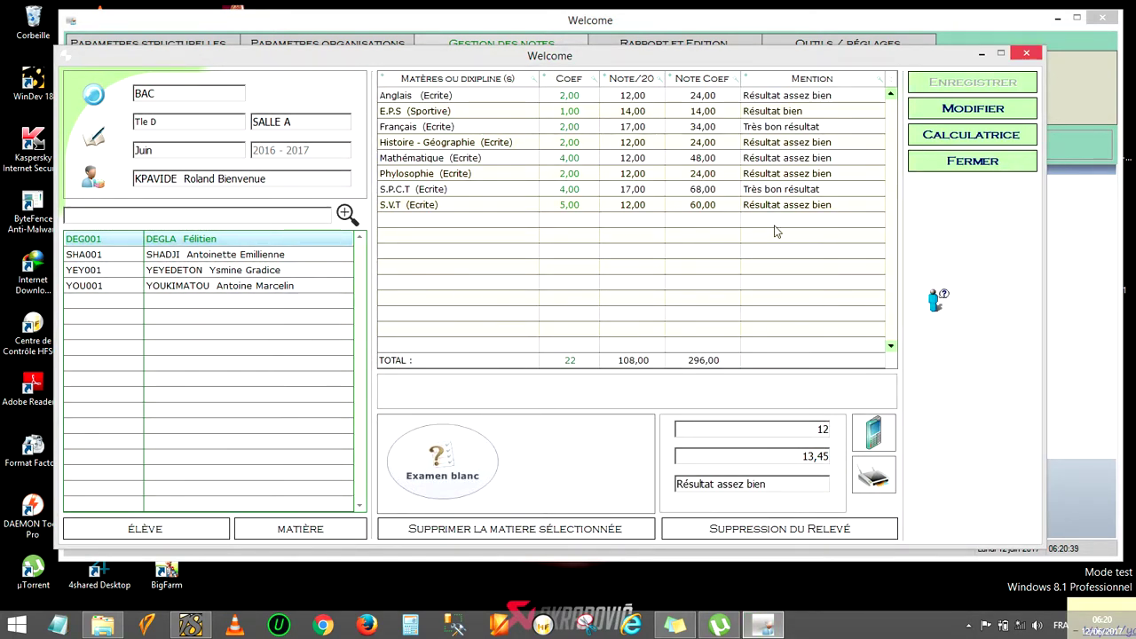
Check the other students' records, open the print preview of the mock exam grade reports, and examine the first two students' pages
click(282, 252)
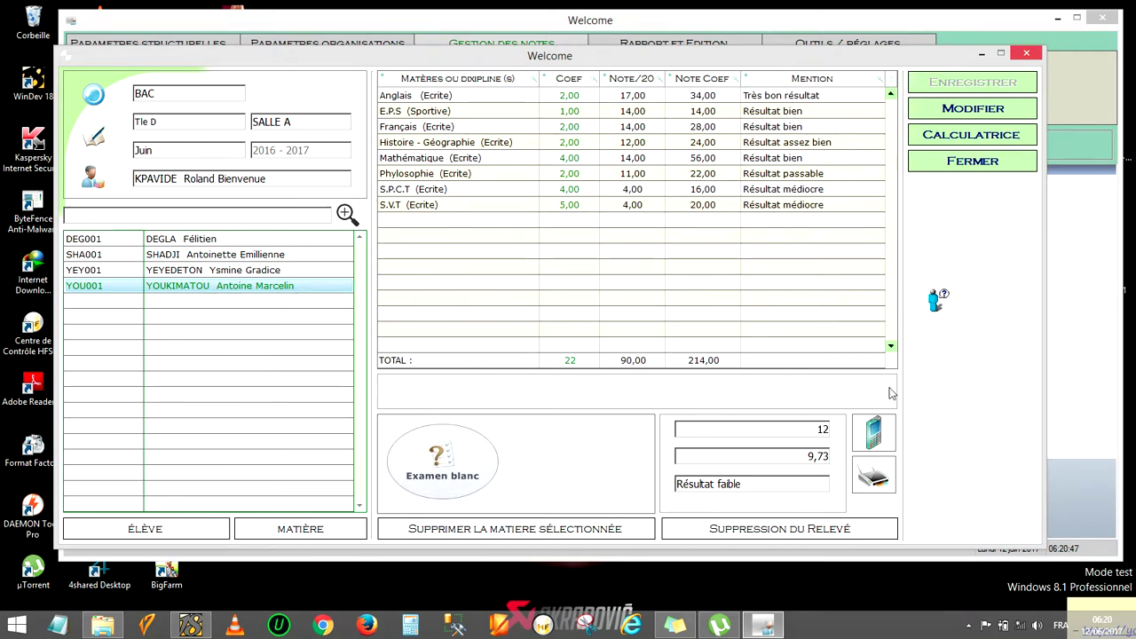
click(874, 479)
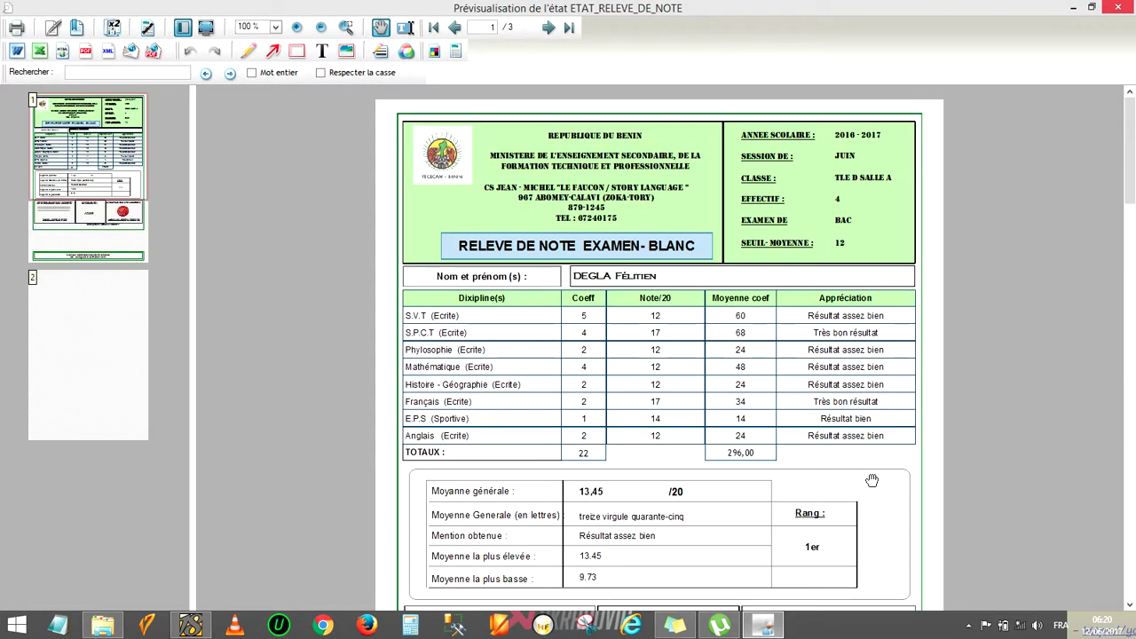
scroll(871, 481, down, 5)
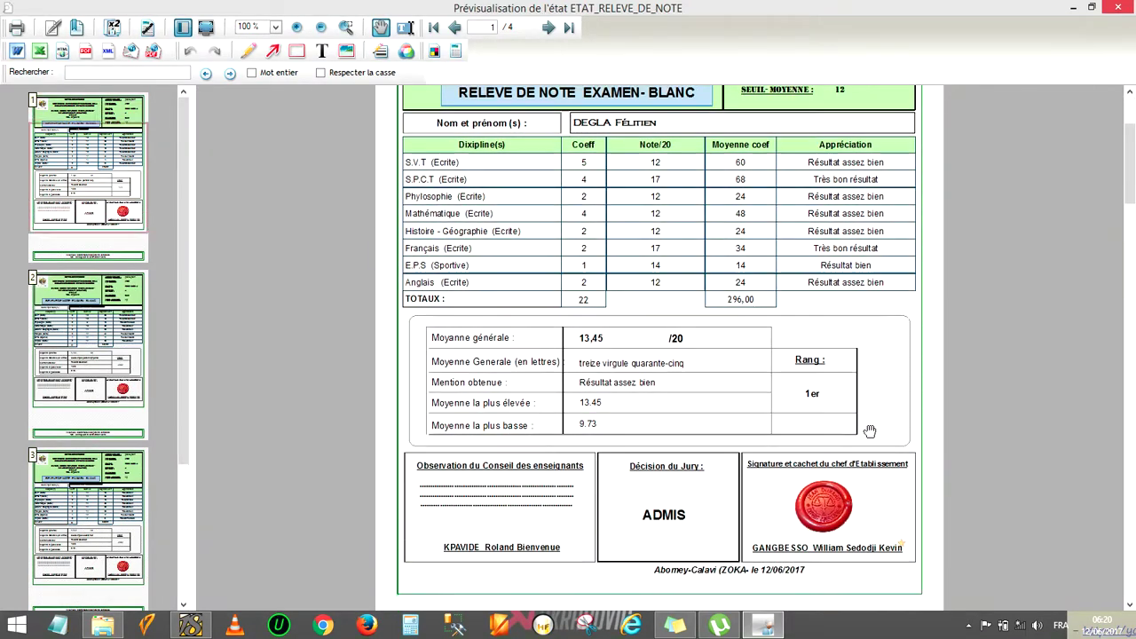
scroll(870, 430, down, 1)
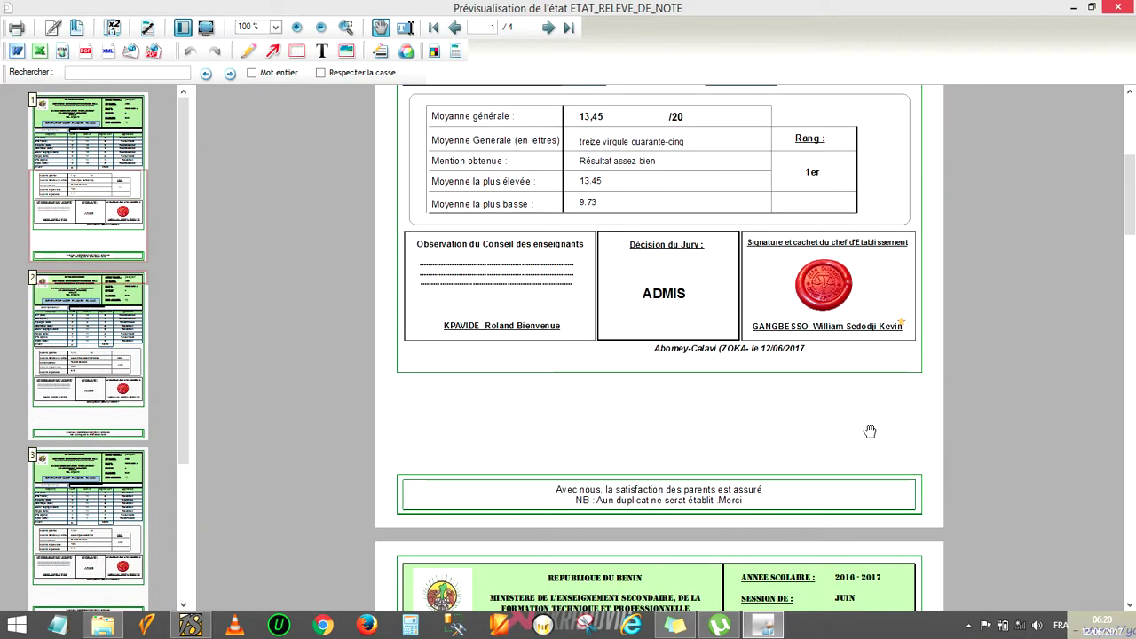
scroll(870, 430, up, 3)
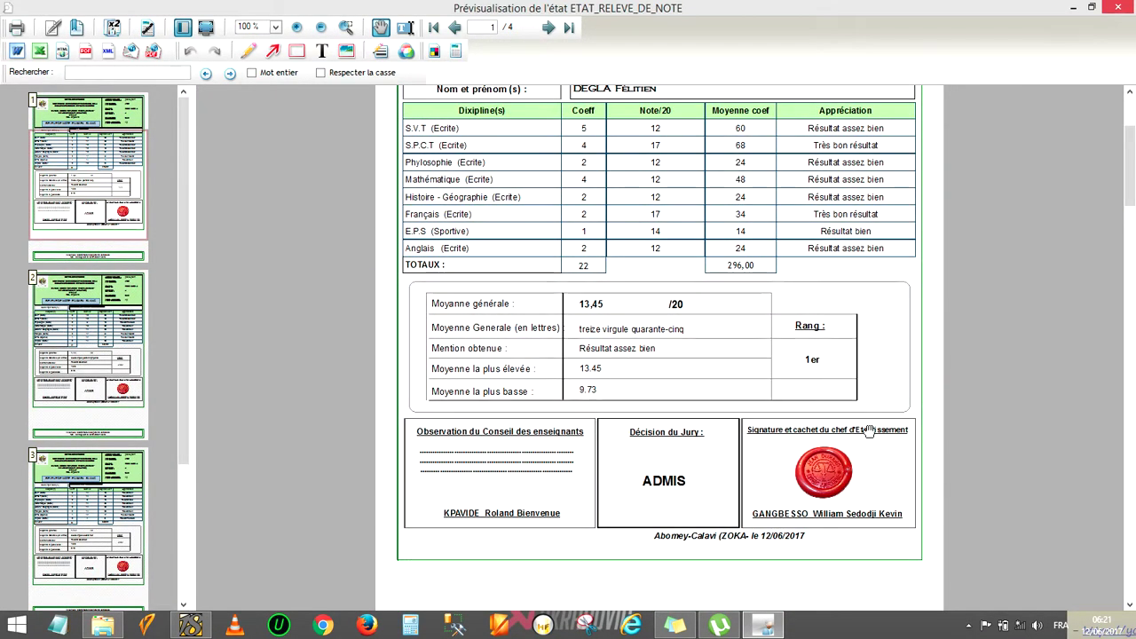
scroll(870, 430, up, 1)
scroll(869, 430, down, 3)
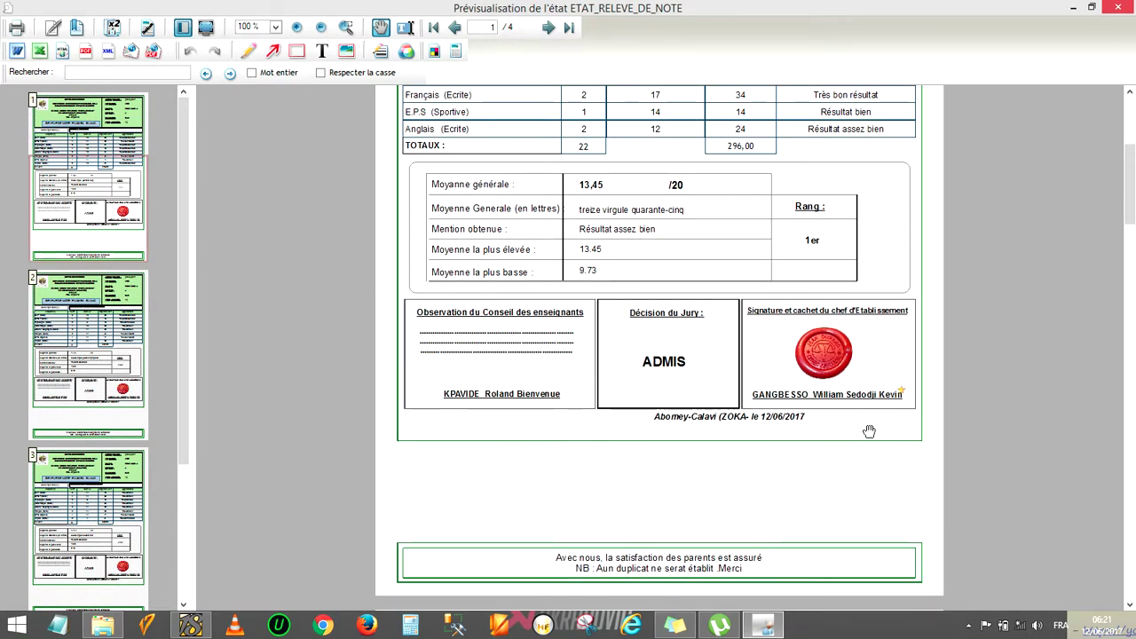
scroll(790, 388, down, 5)
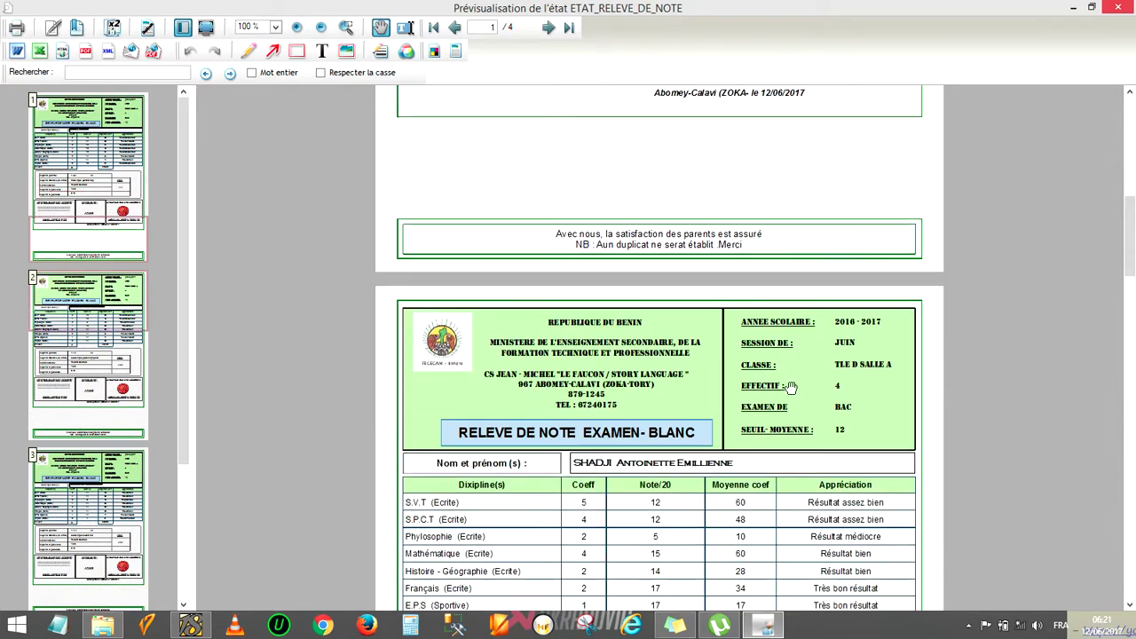
scroll(790, 388, down, 4)
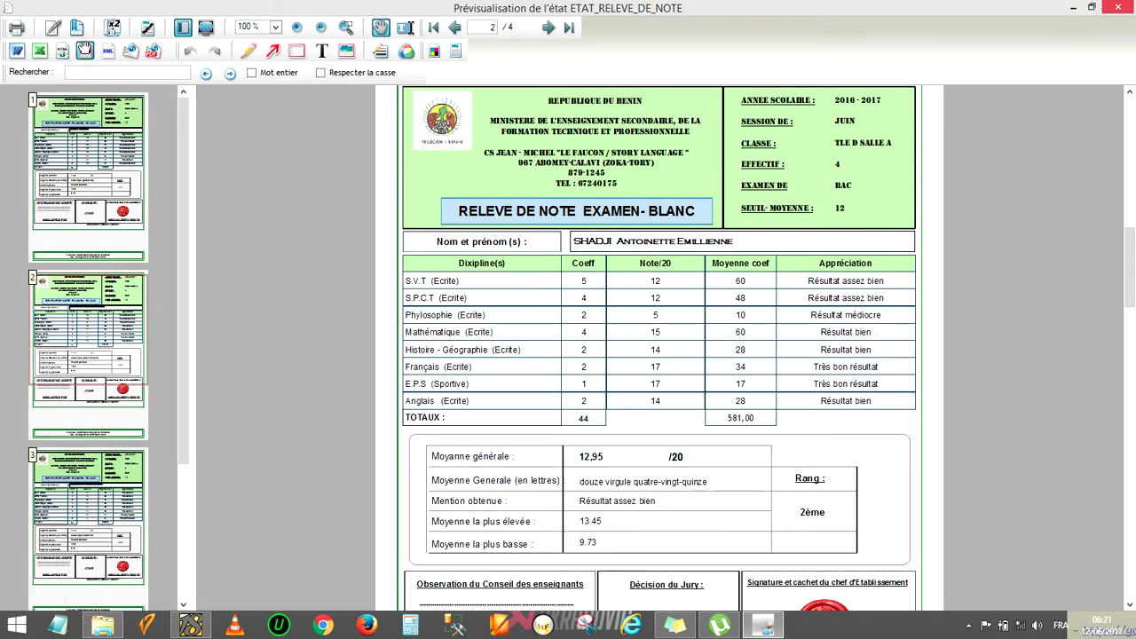
Export the grade reports as the PDF file ETAT_RELEVE_DE_NOTE, replacing the existing file, and open the created document in Adobe Reader
click(84, 51)
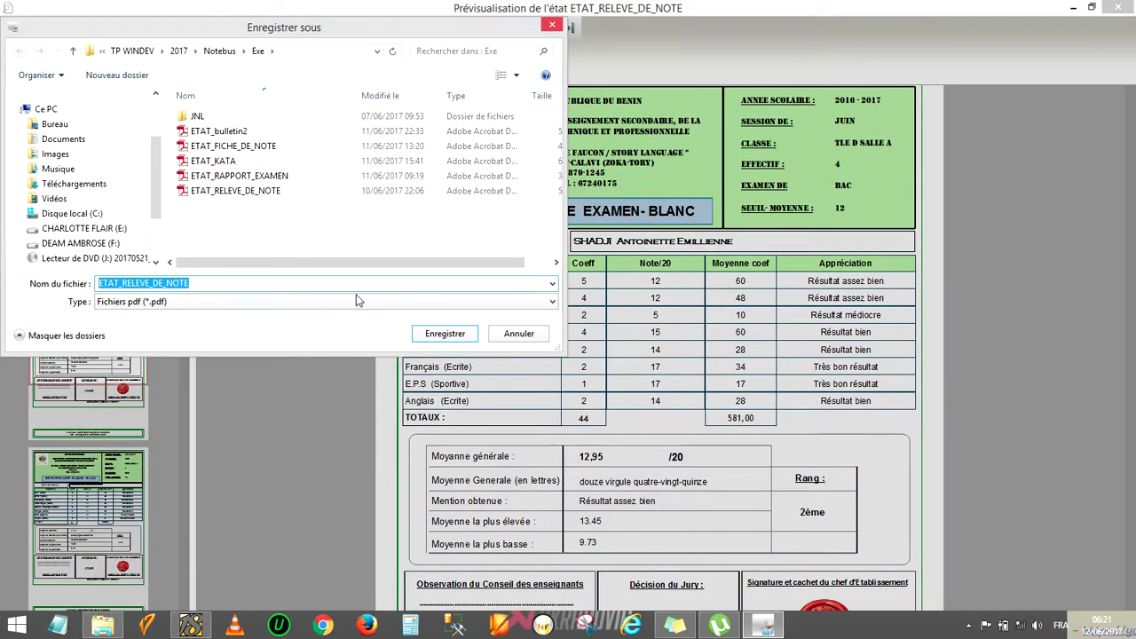
click(443, 333)
click(608, 315)
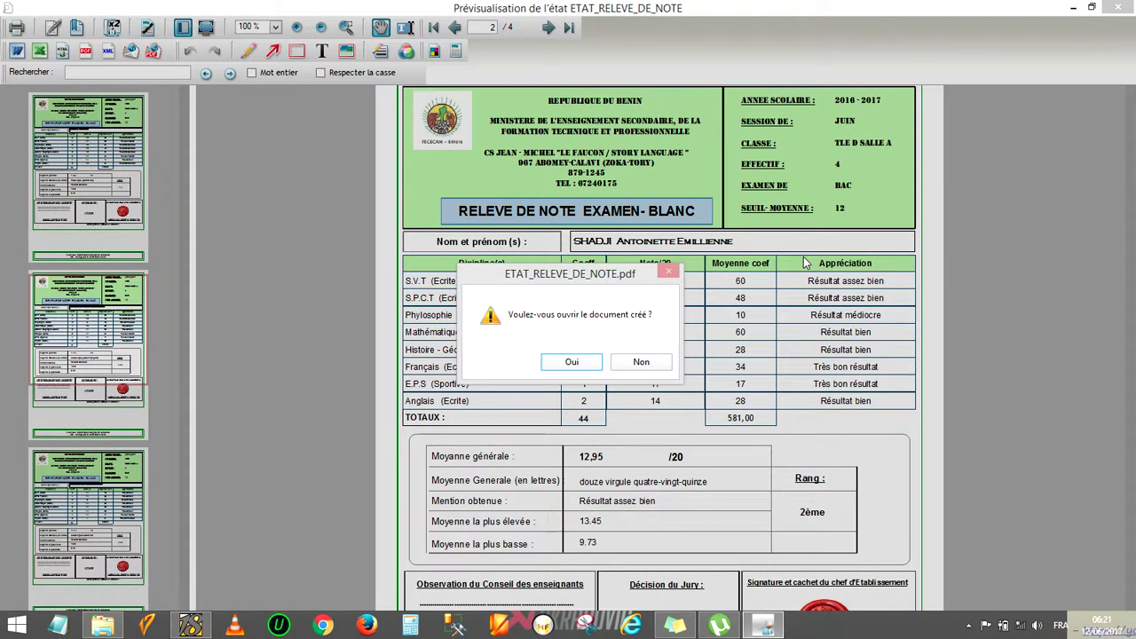
click(573, 362)
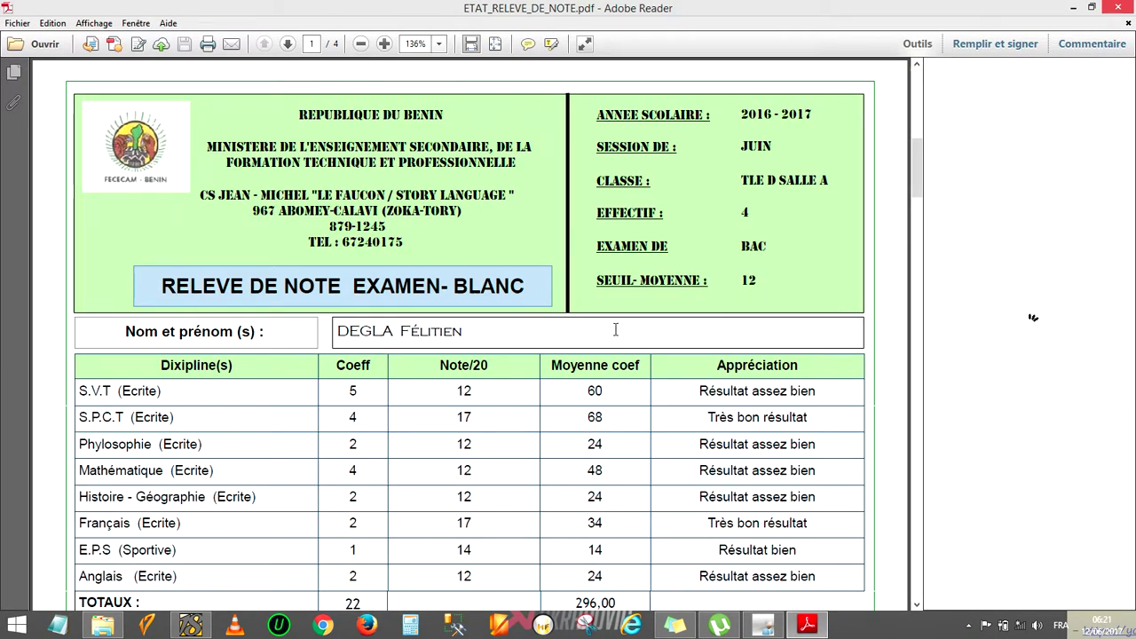
Examine each student's grade report in the PDF, including the general average, rank and jury decision, through to the last page
scroll(625, 363, down, 15)
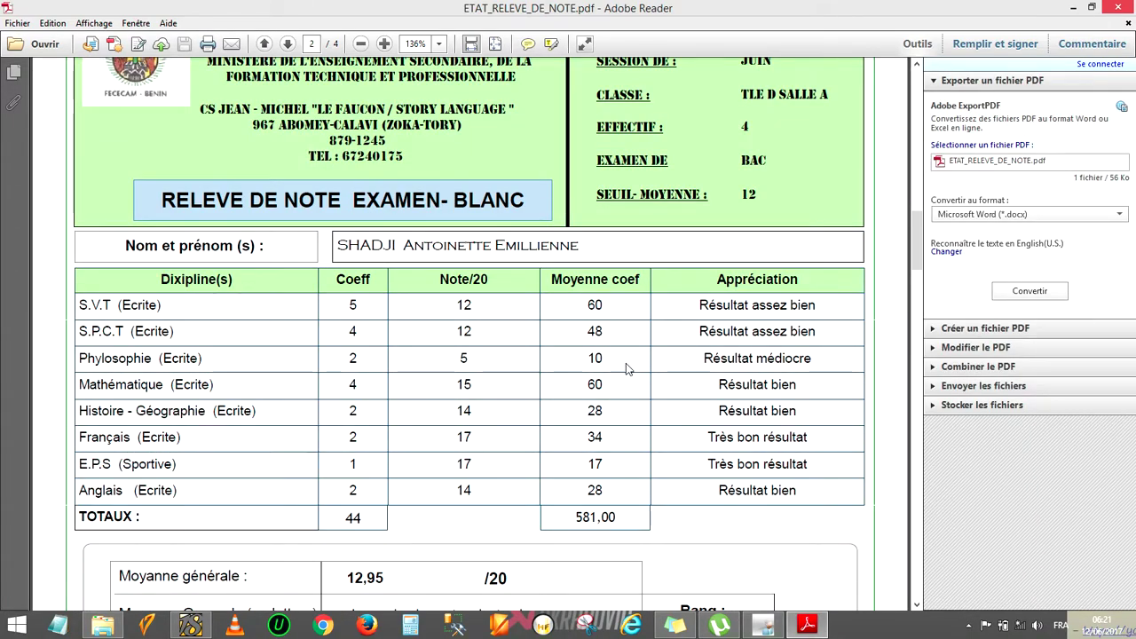
scroll(626, 363, down, 20)
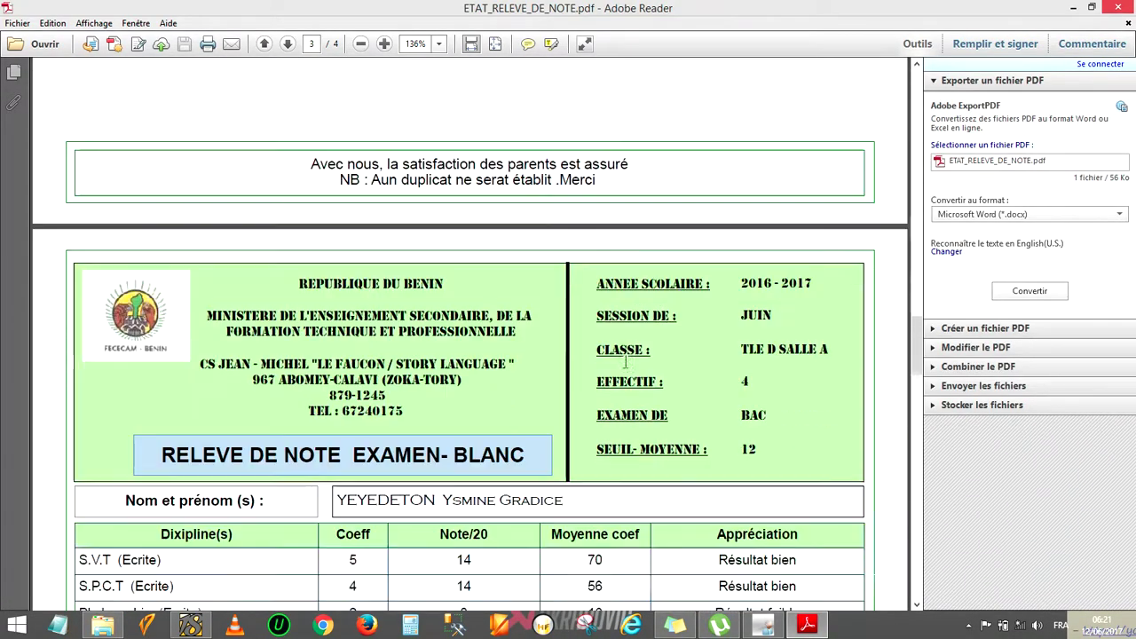
scroll(626, 363, down, 12)
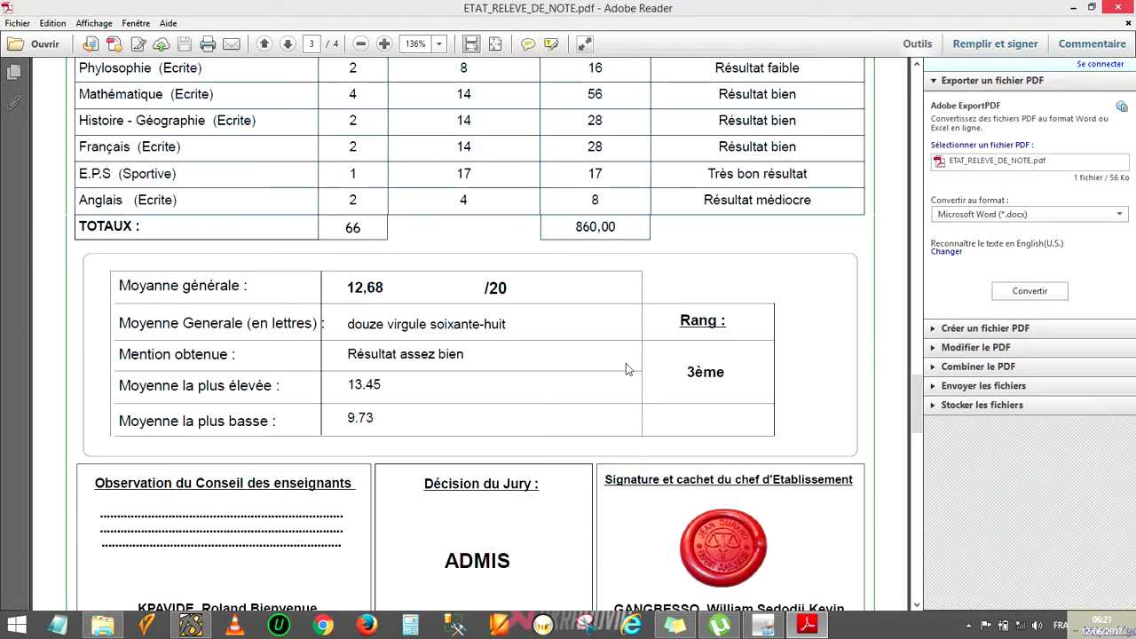
scroll(626, 369, down, 3)
scroll(625, 364, down, 20)
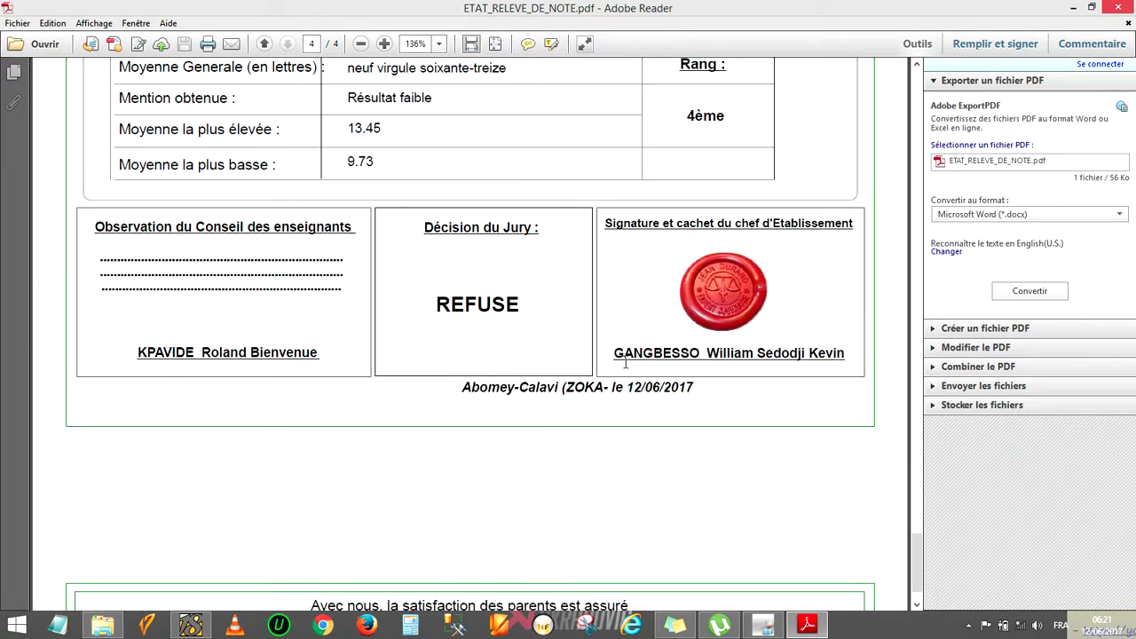
scroll(626, 363, up, 4)
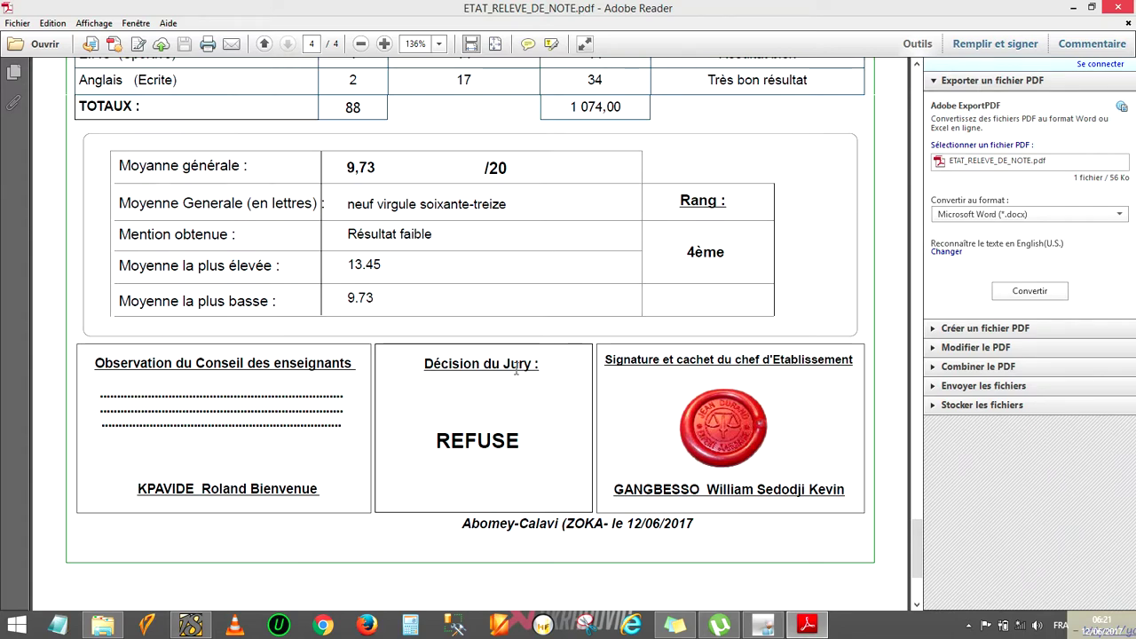
scroll(519, 435, down, 5)
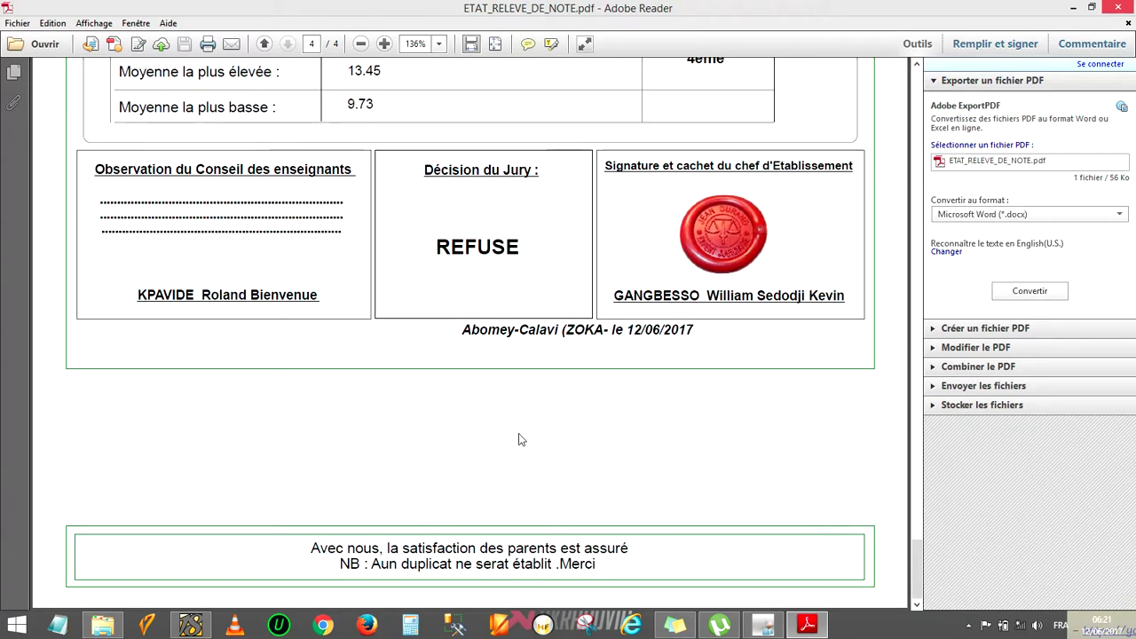
scroll(520, 439, up, 20)
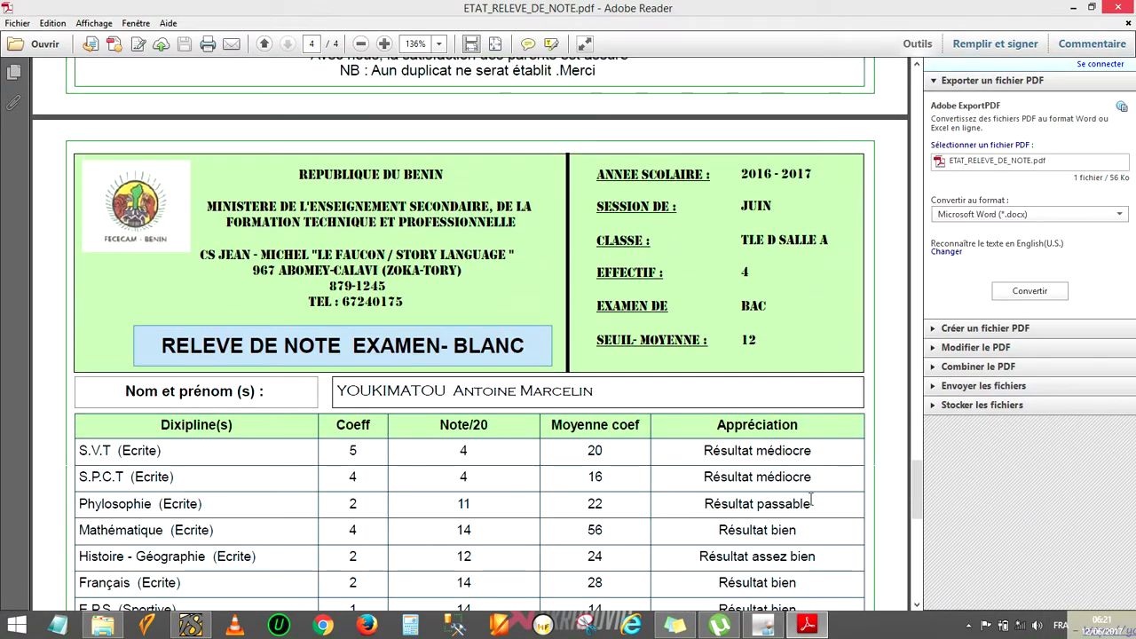
click(969, 624)
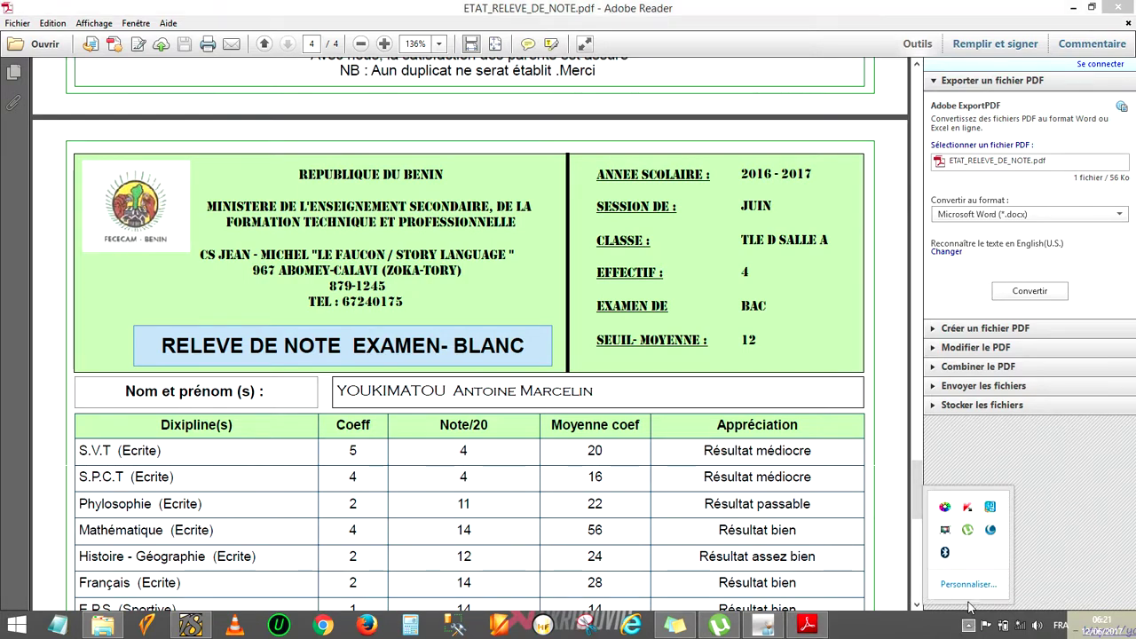
click(946, 532)
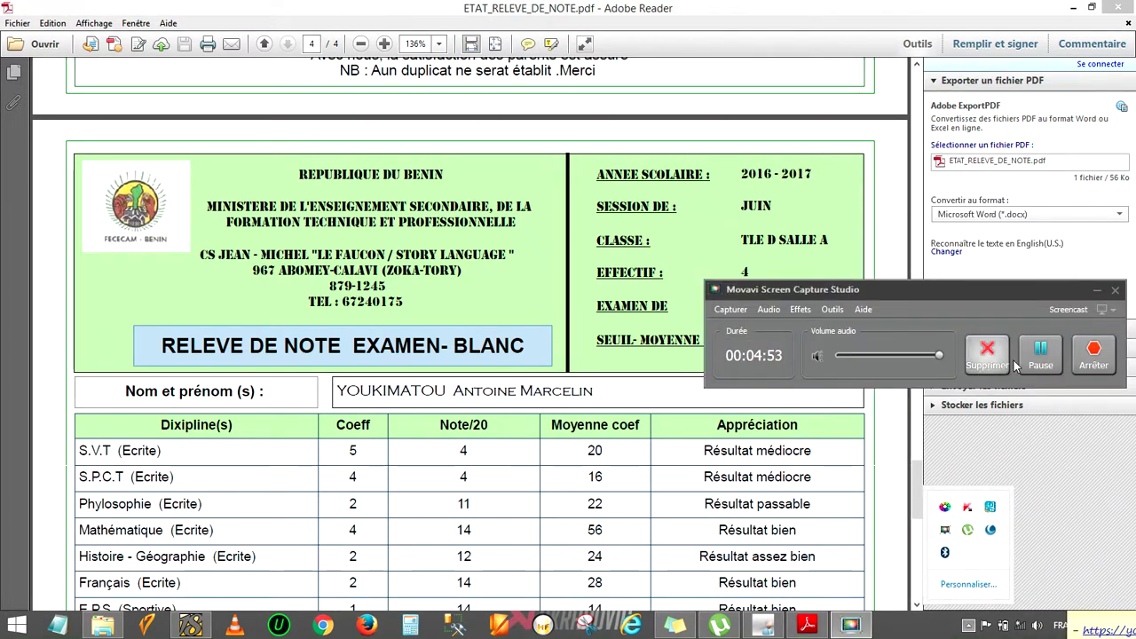
click(1095, 365)
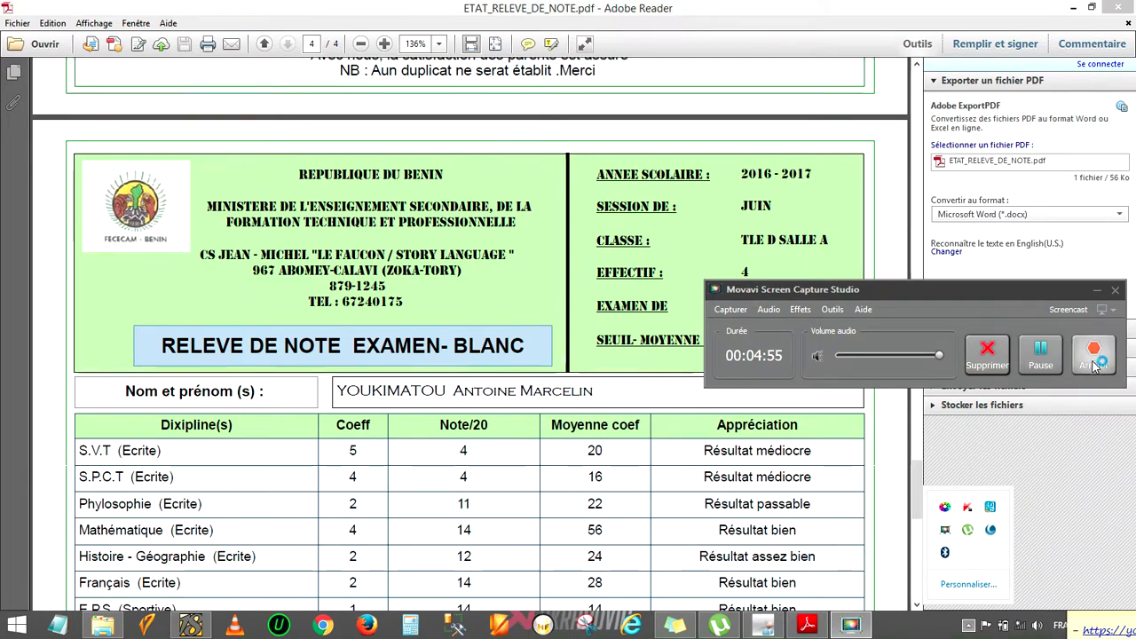